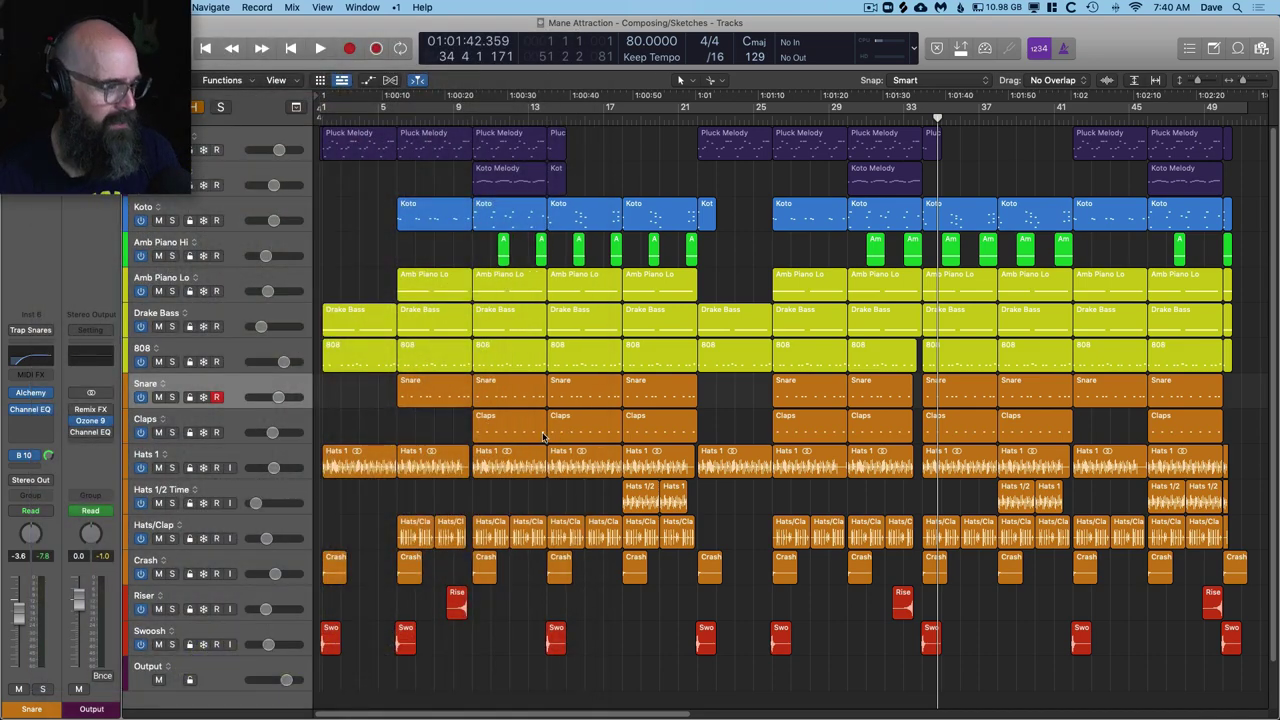
{"action": "left_click", "coordinate": [301, 492]}
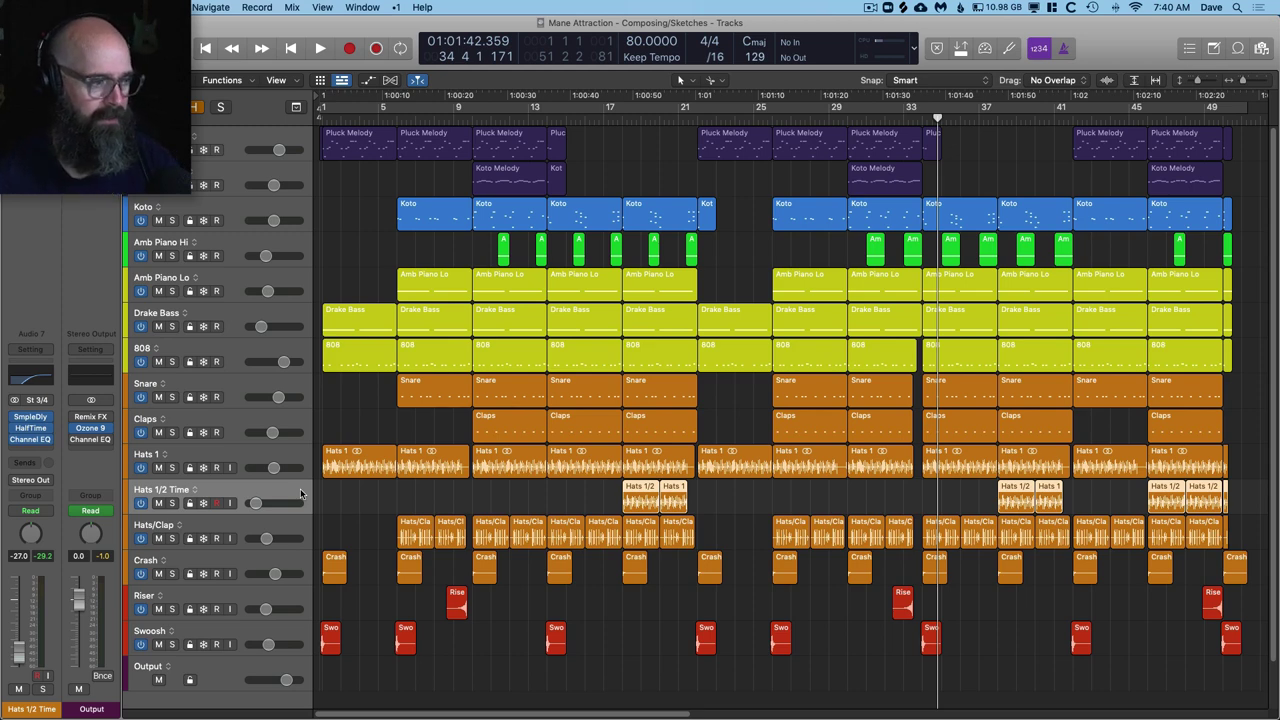
{"action": "left_click", "coordinate": [350, 466]}
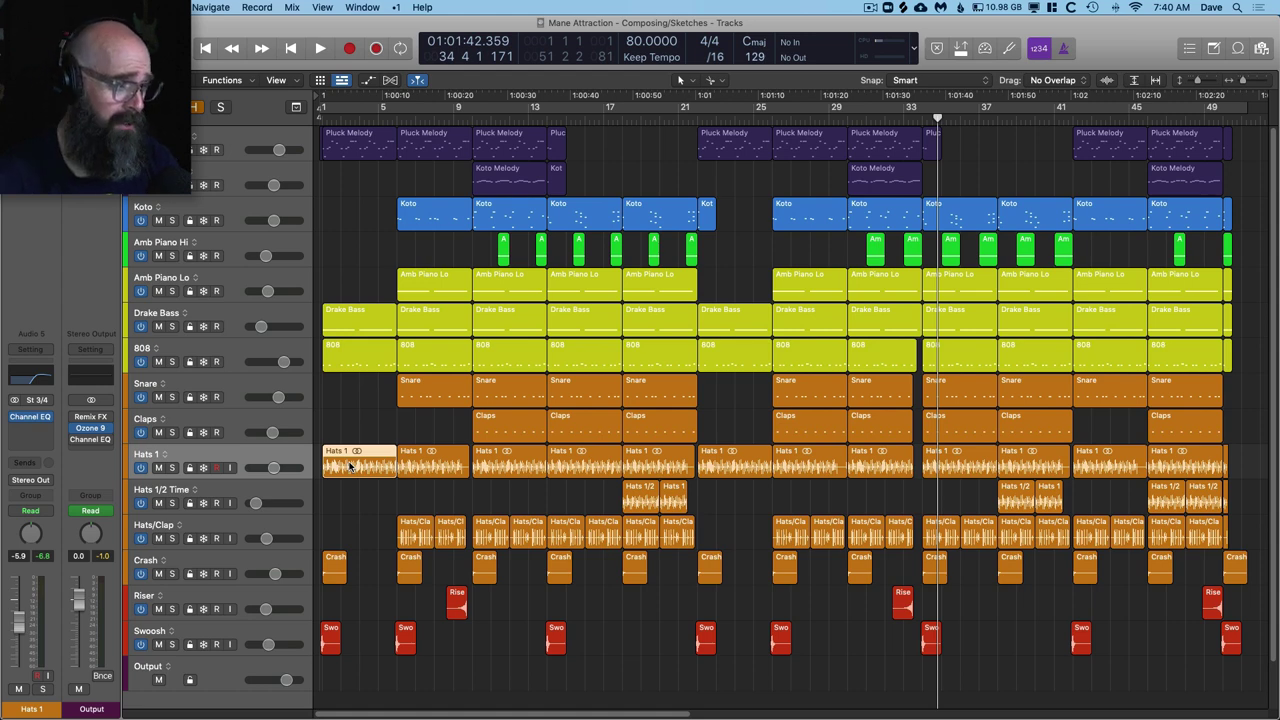
{"action": "left_click", "coordinate": [226, 348]}
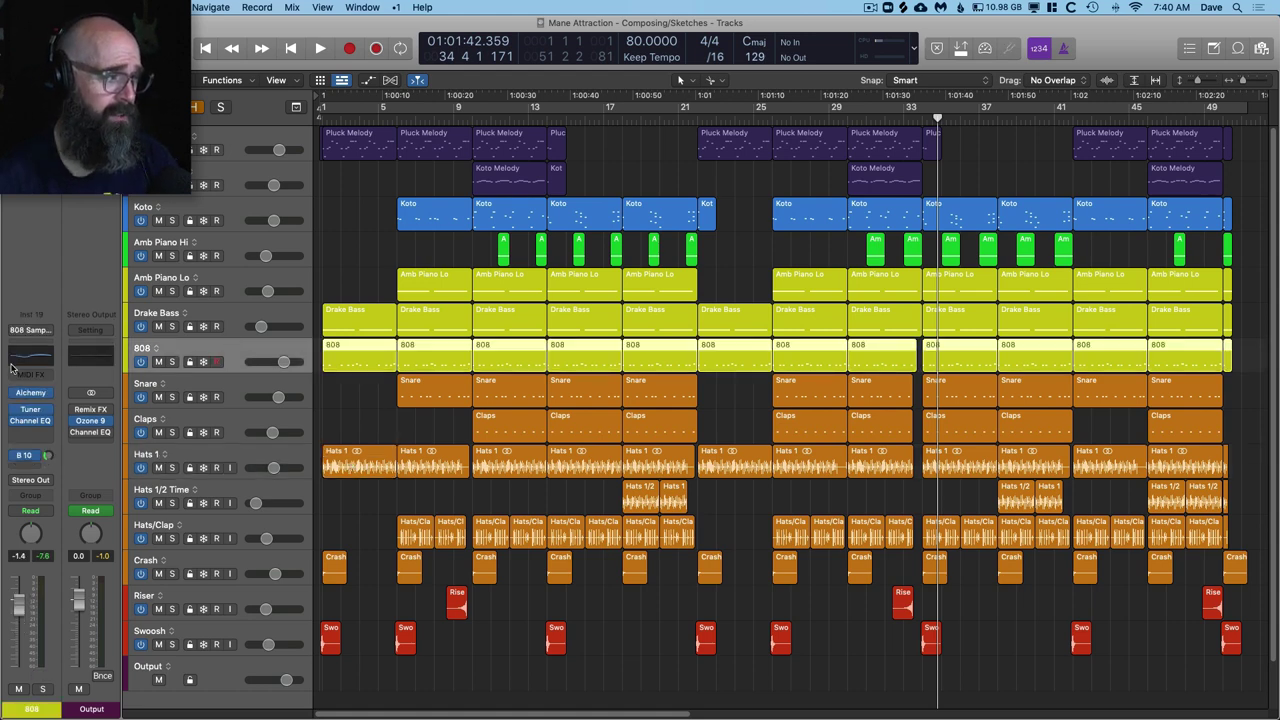
{"action": "left_click", "coordinate": [35, 393]}
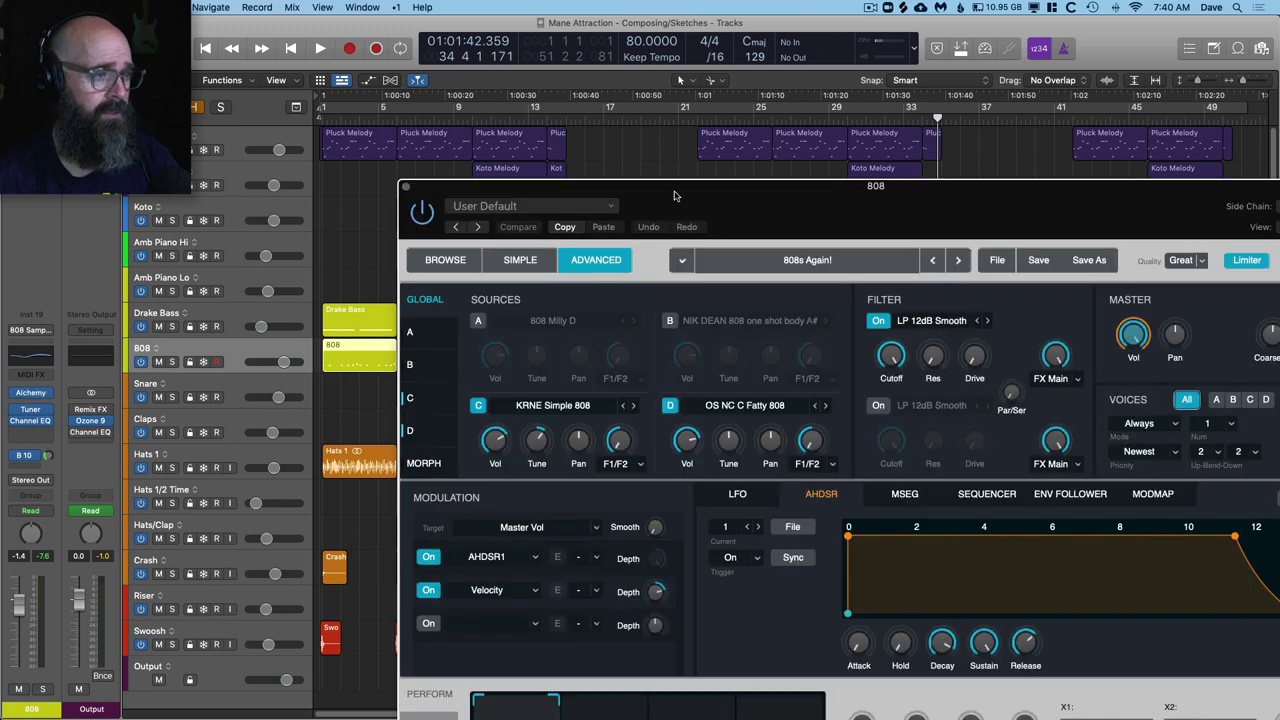
{"action": "left_click_drag", "start_coordinate": [673, 187], "coordinate": [386, 48]}
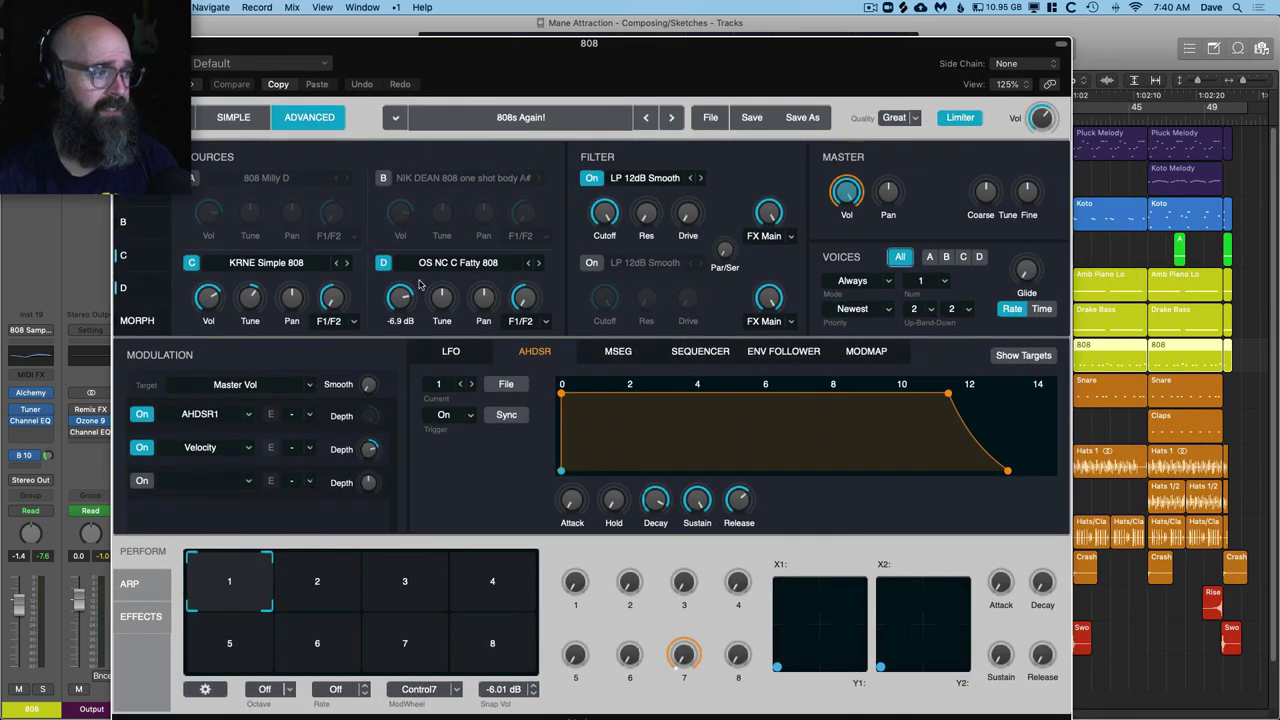
{"action": "mouse_move", "coordinate": [443, 298]}
{"action": "left_click", "coordinate": [130, 276]}
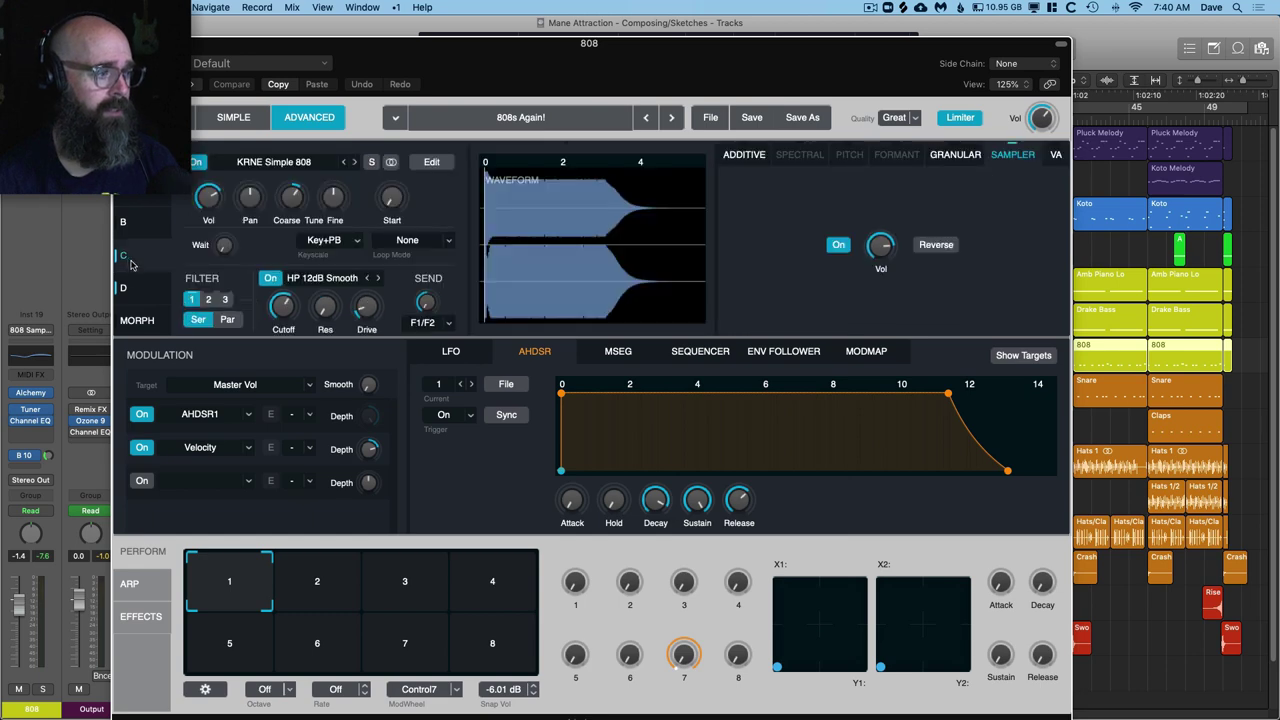
{"action": "left_click", "coordinate": [136, 250]}
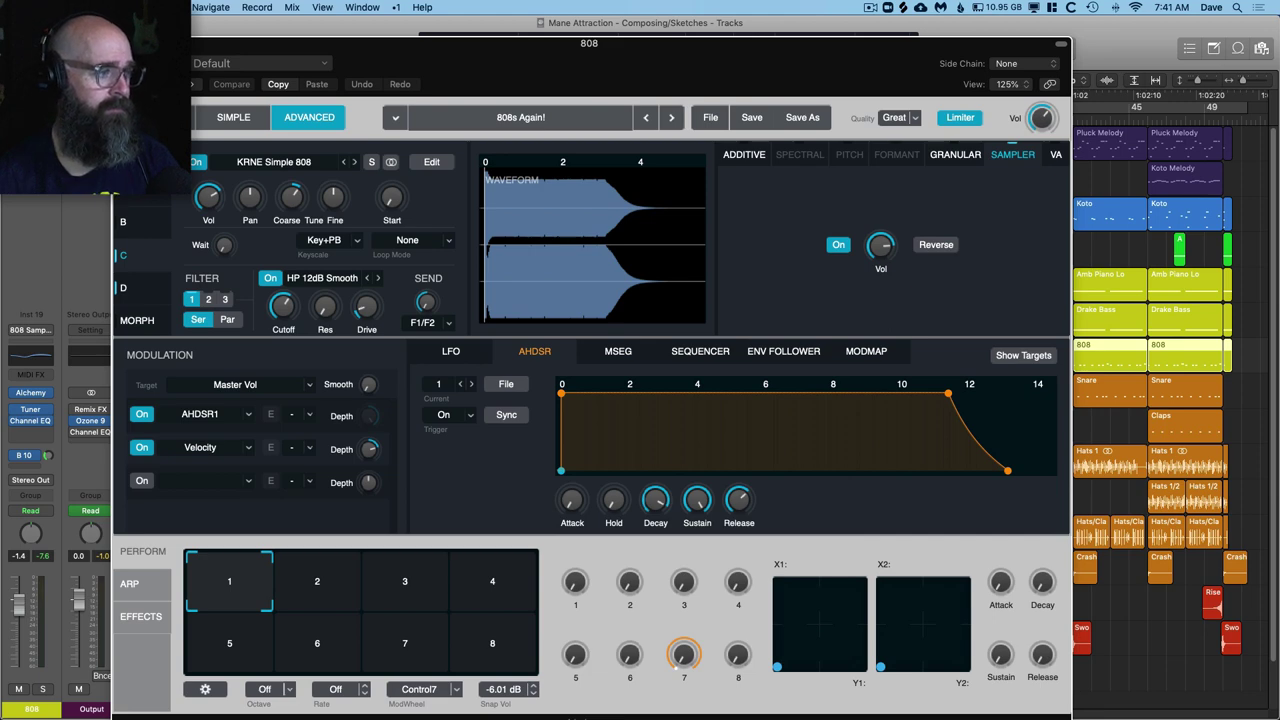
{"action": "key", "text": "super+w"}
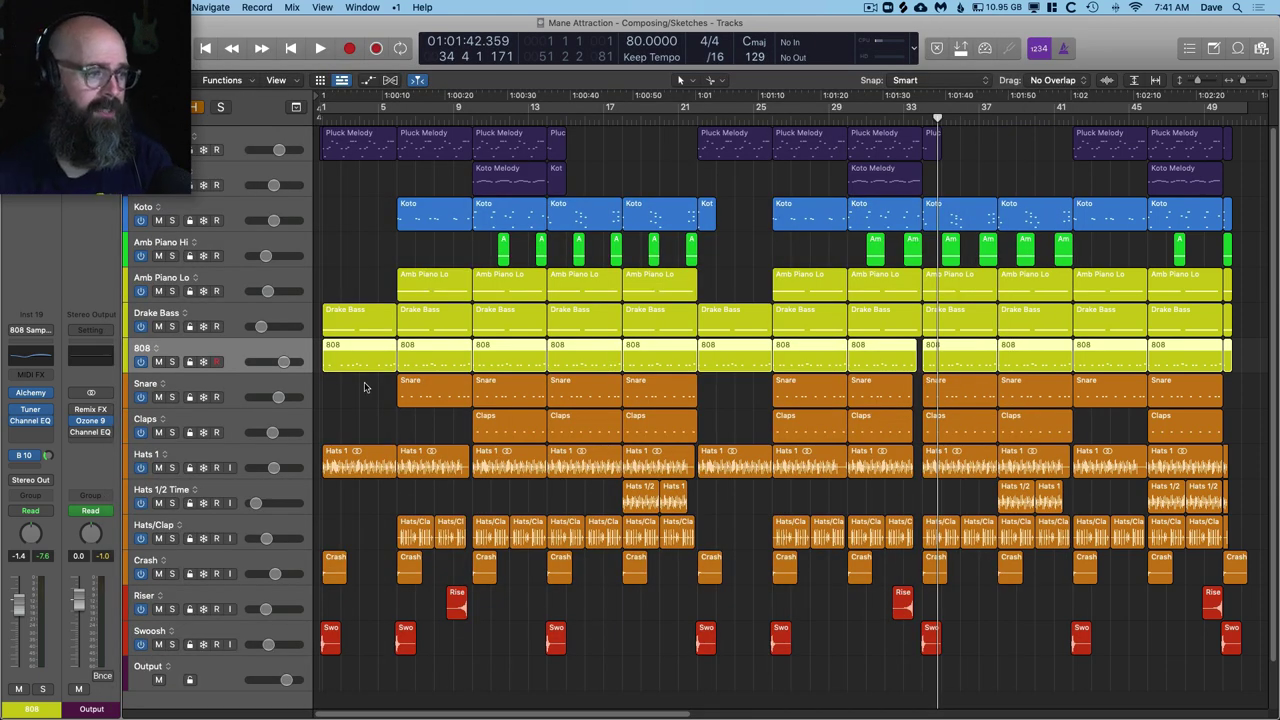
{"action": "left_click", "coordinate": [258, 389]}
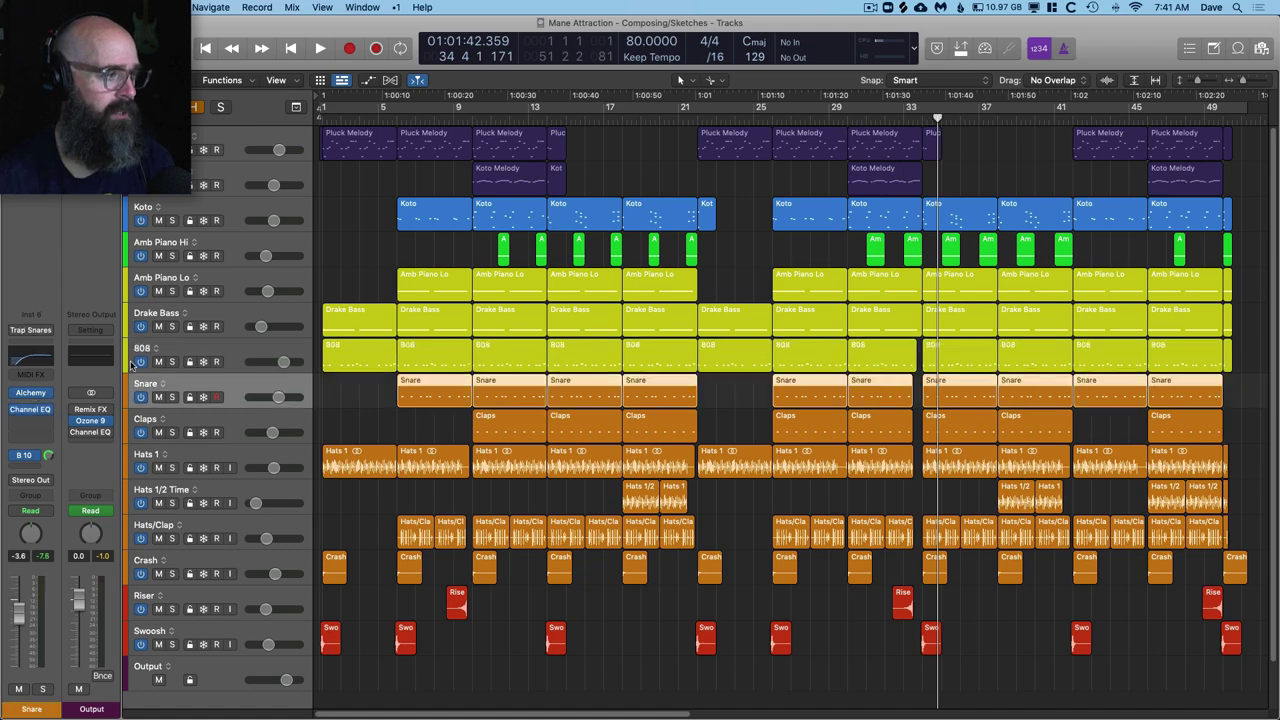
{"action": "left_click", "coordinate": [36, 393]}
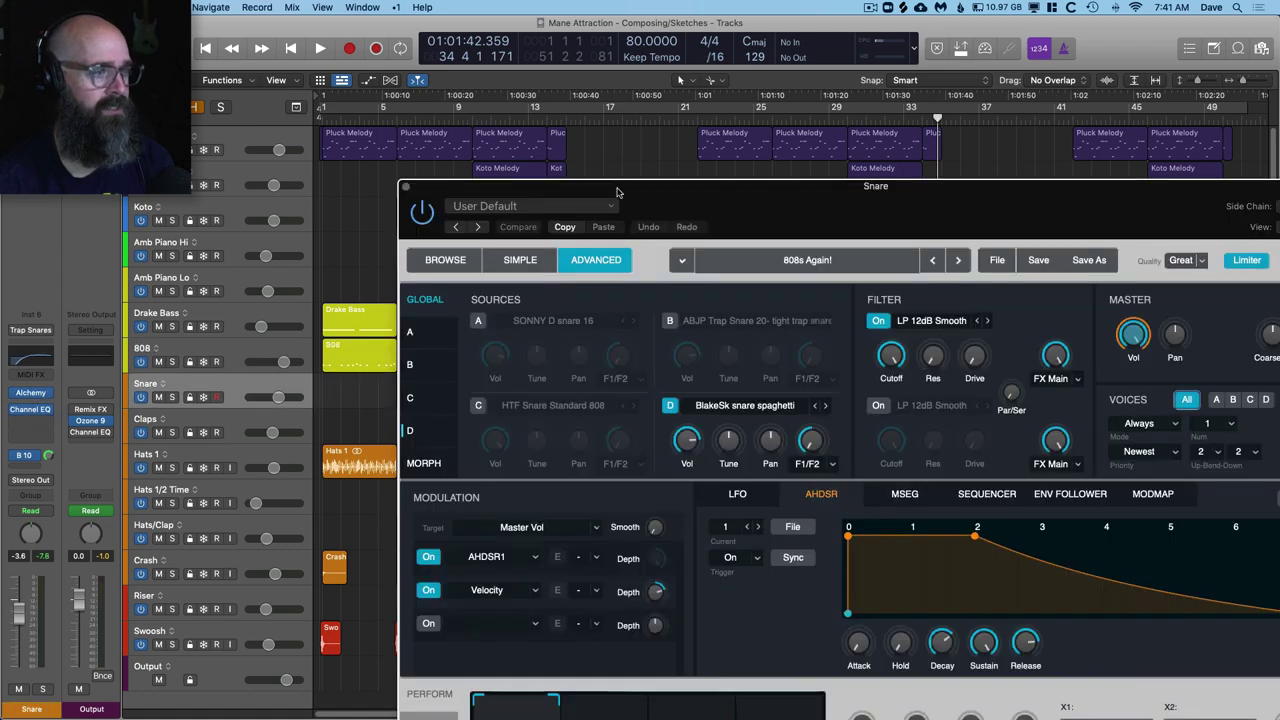
{"action": "left_click_drag", "start_coordinate": [602, 181], "coordinate": [316, 33]}
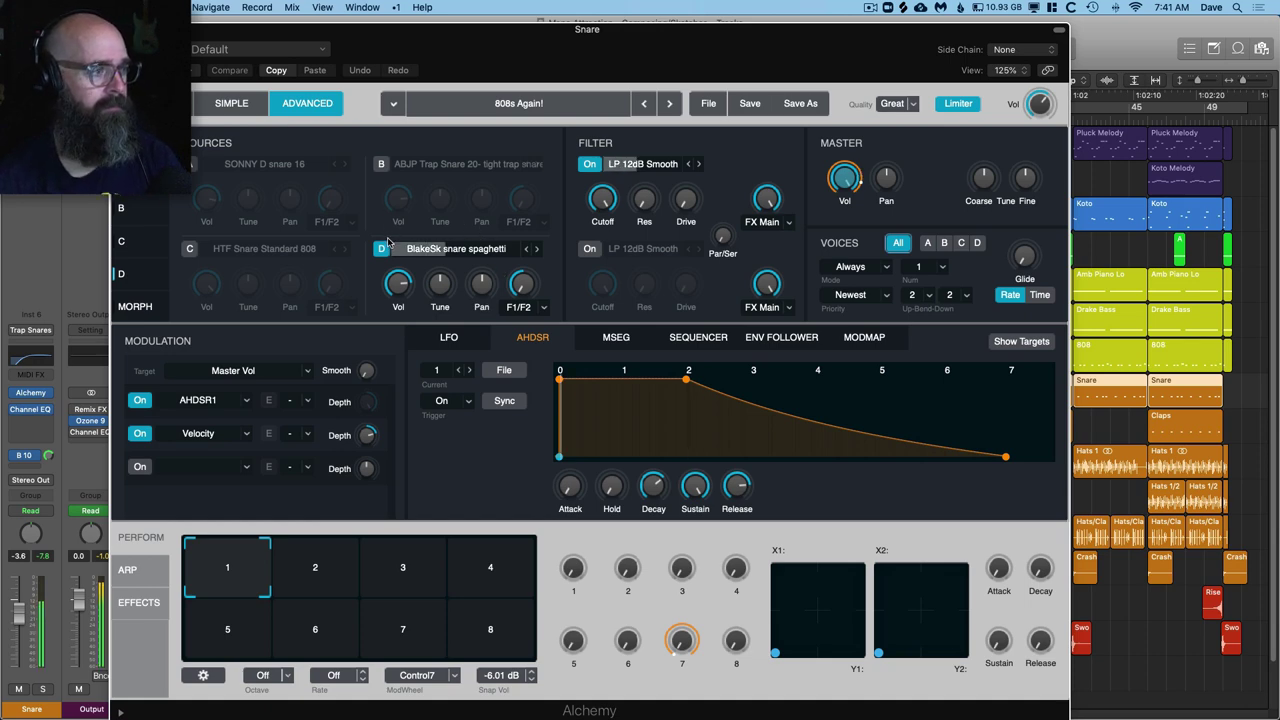
{"action": "left_click", "coordinate": [382, 250]}
{"action": "left_click", "coordinate": [382, 165]}
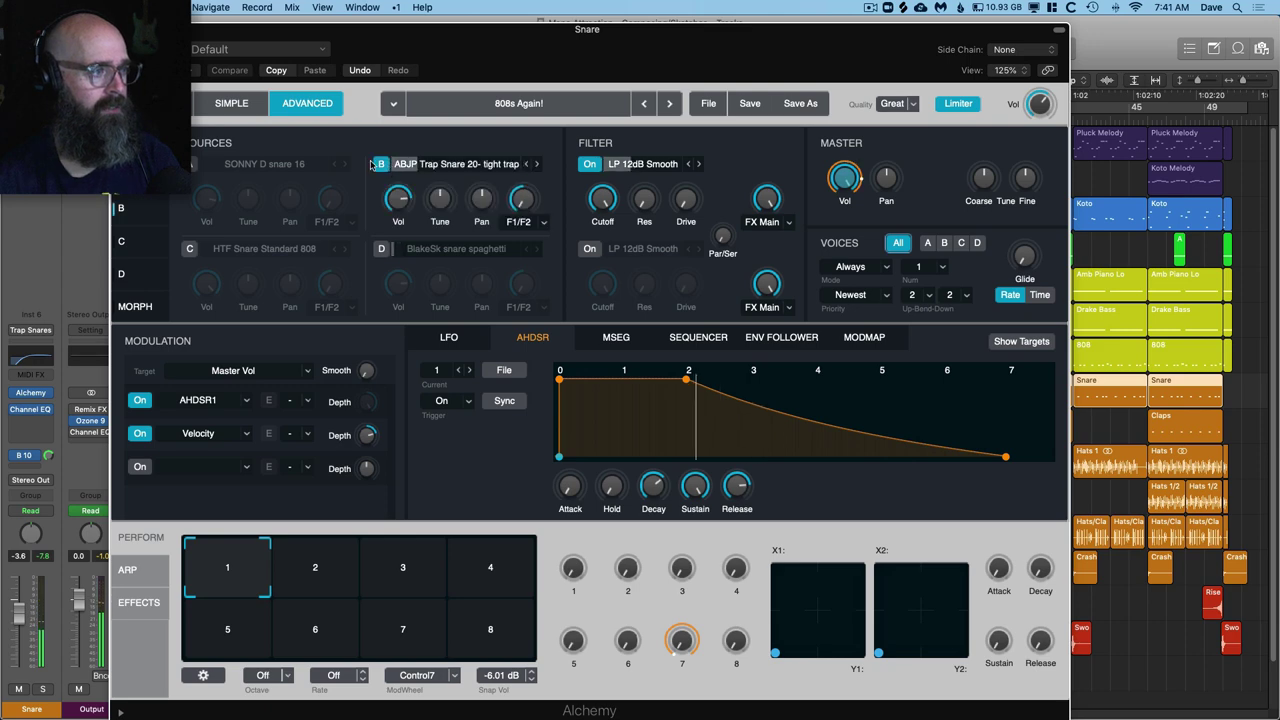
{"action": "left_click", "coordinate": [382, 165]}
{"action": "left_click", "coordinate": [190, 164]}
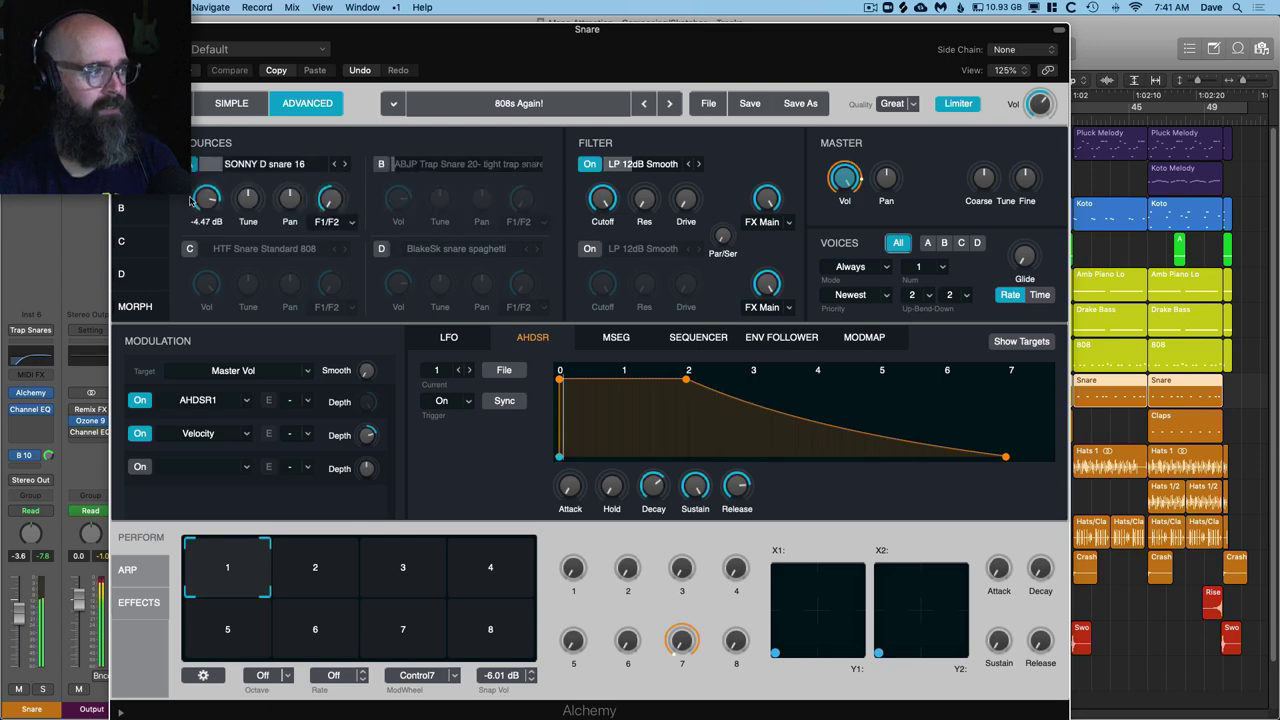
{"action": "left_click", "coordinate": [192, 165]}
{"action": "left_click", "coordinate": [190, 249]}
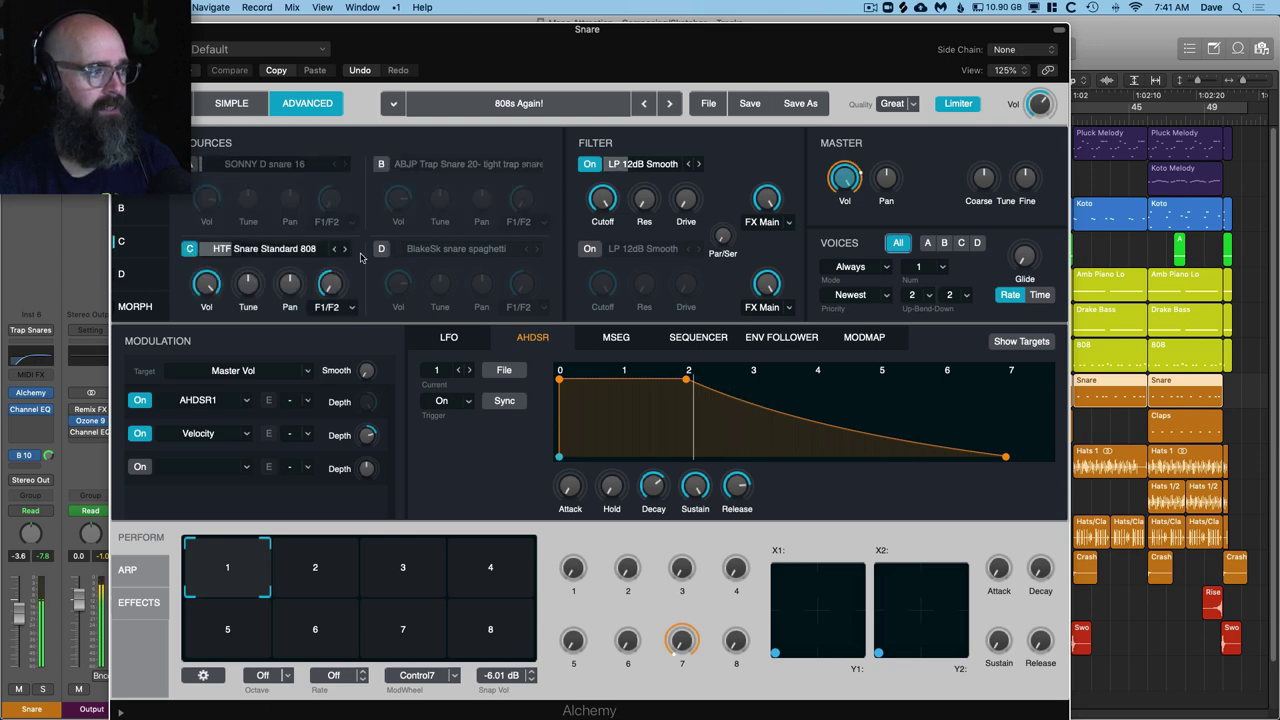
{"action": "left_click", "coordinate": [190, 249]}
{"action": "left_click", "coordinate": [381, 249]}
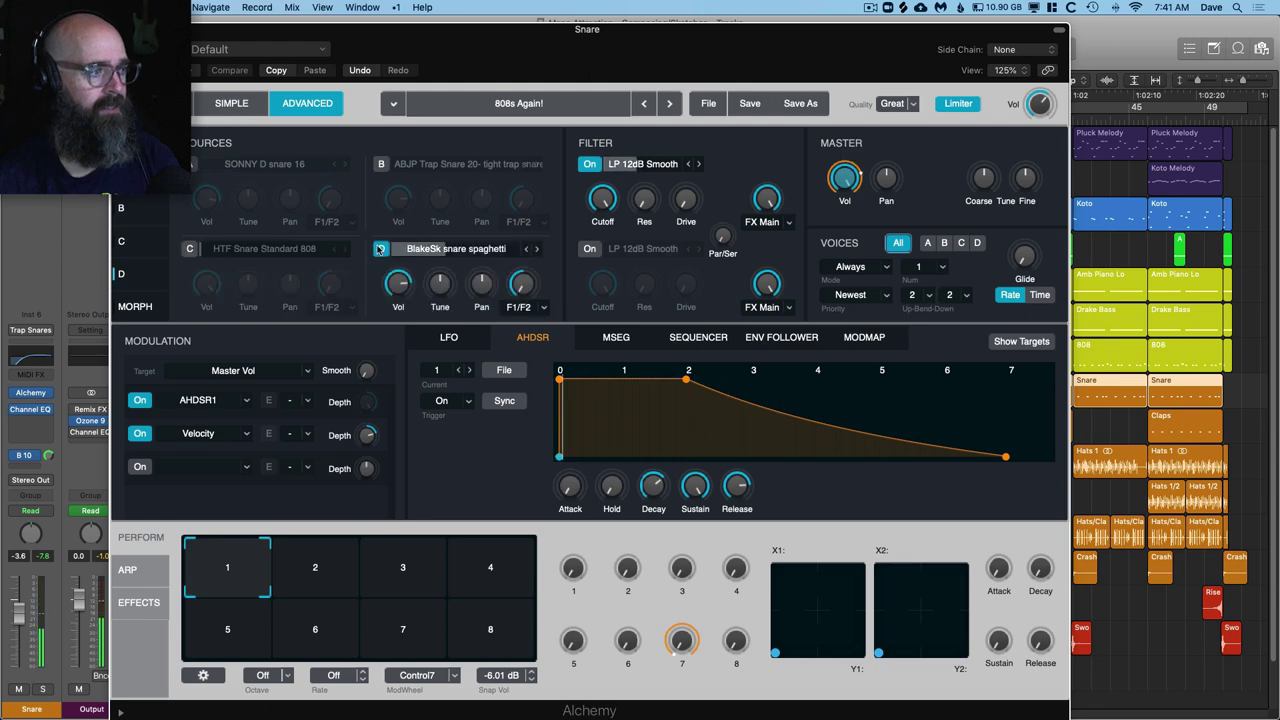
Step: Close the Snare instrument window, deselect its regions and restart Mane Attraction from the top
{"action": "key", "text": "super+w"}
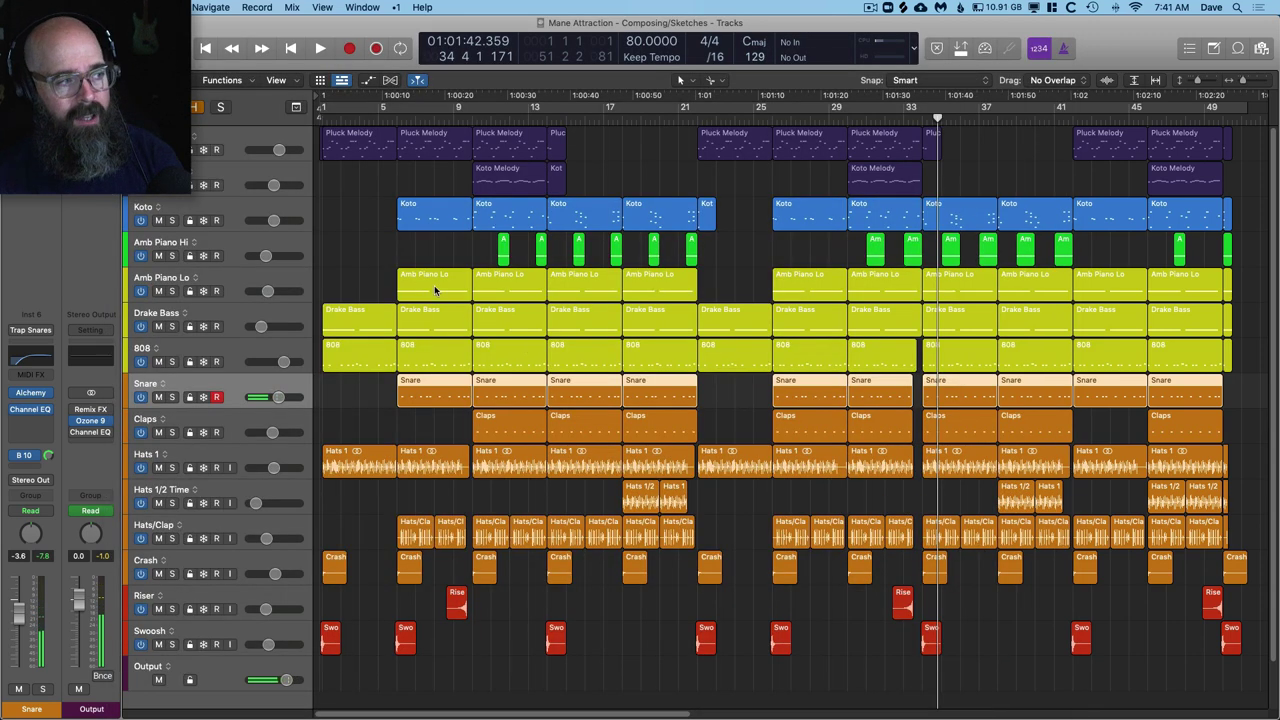
{"action": "left_click", "coordinate": [345, 250]}
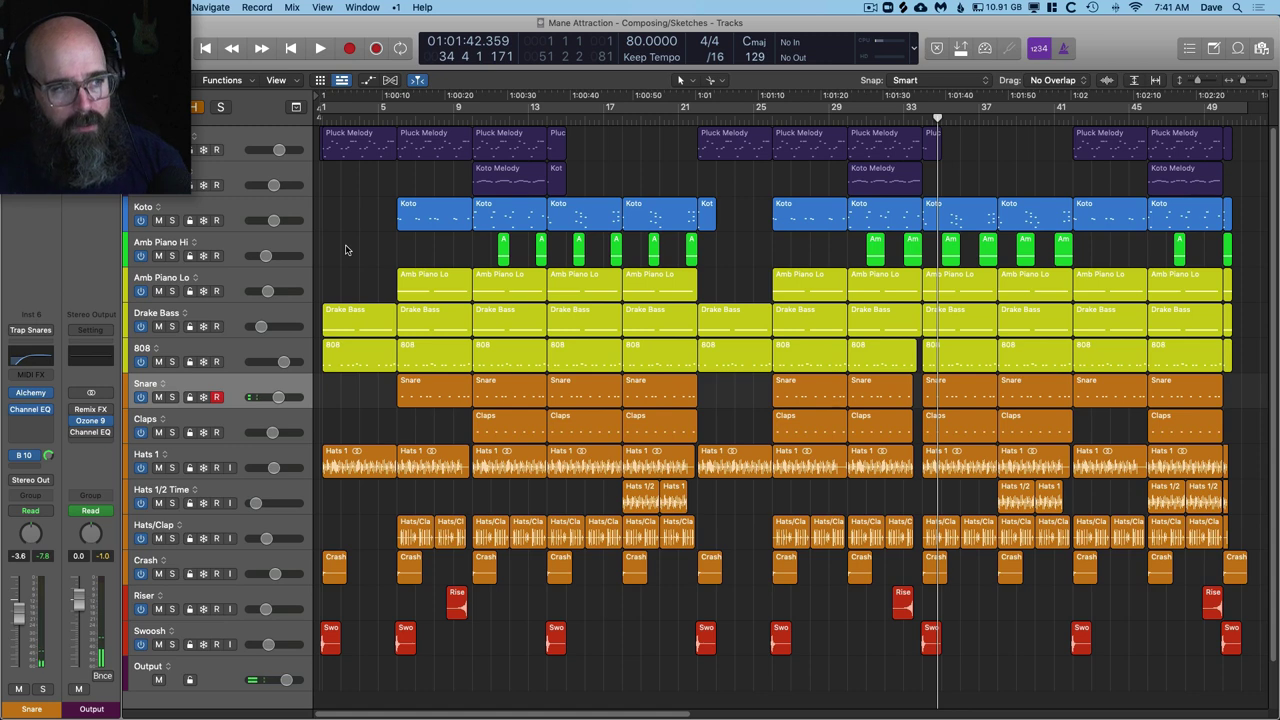
{"action": "key", "text": "space"}
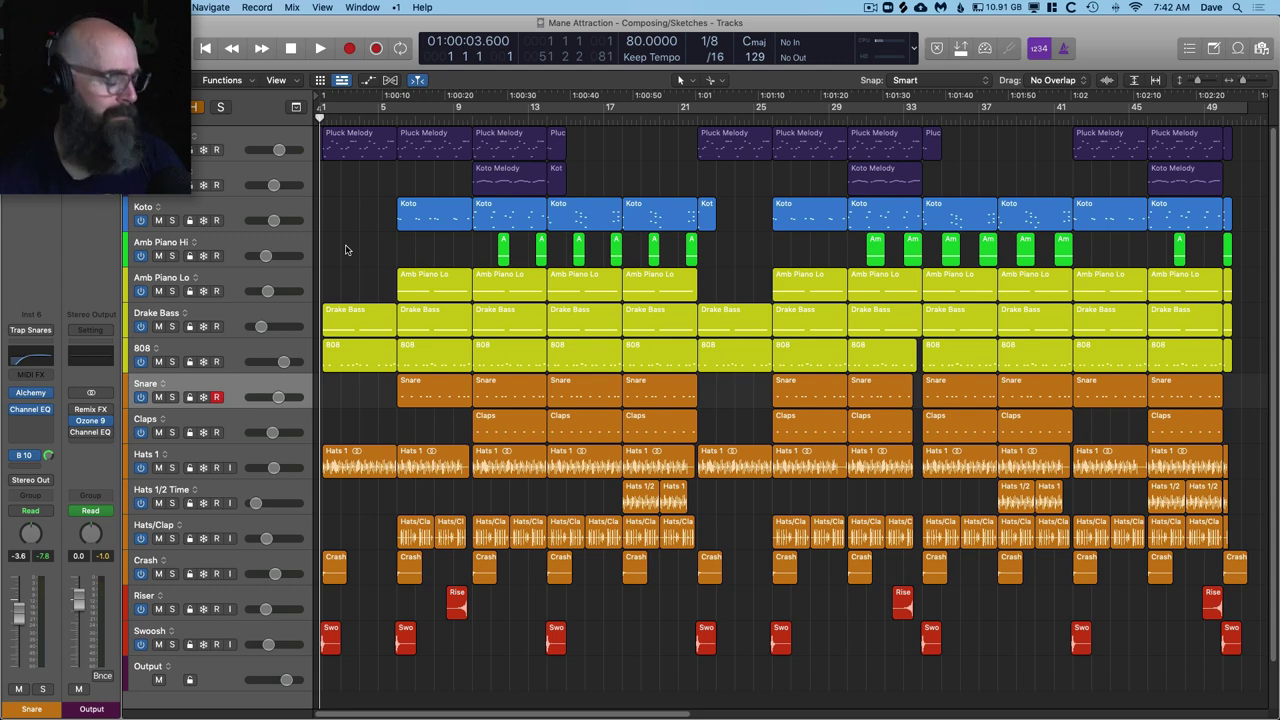
{"action": "key", "text": "space"}
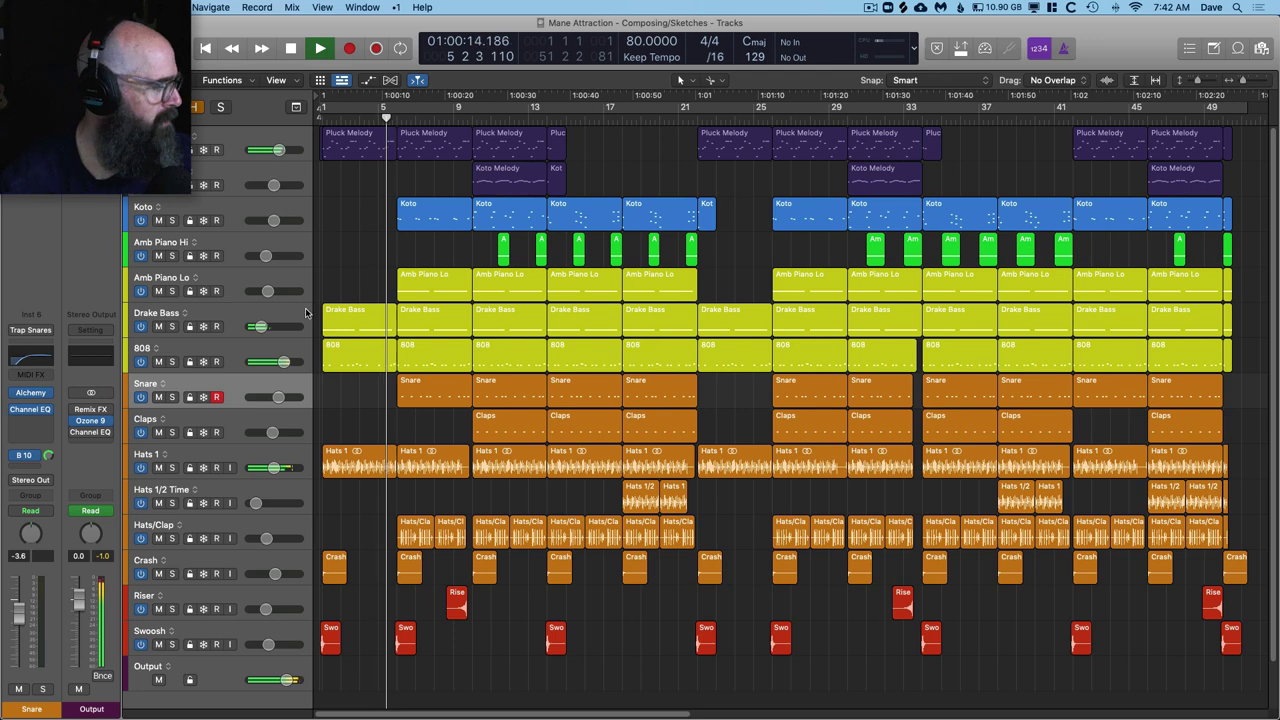
Step: Solo the 808 track and open its Alchemy instrument on the four-source overview
{"action": "left_click", "coordinate": [238, 348]}
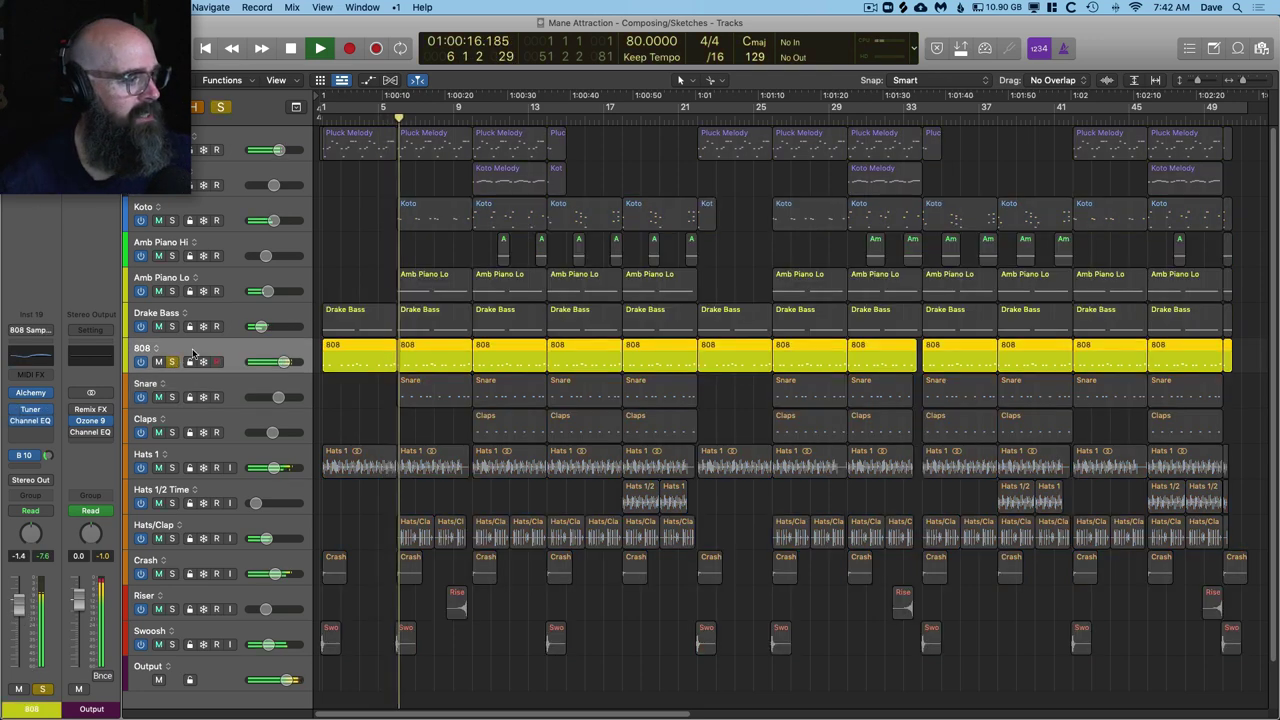
{"action": "key", "text": "s"}
{"action": "left_click", "coordinate": [30, 394]}
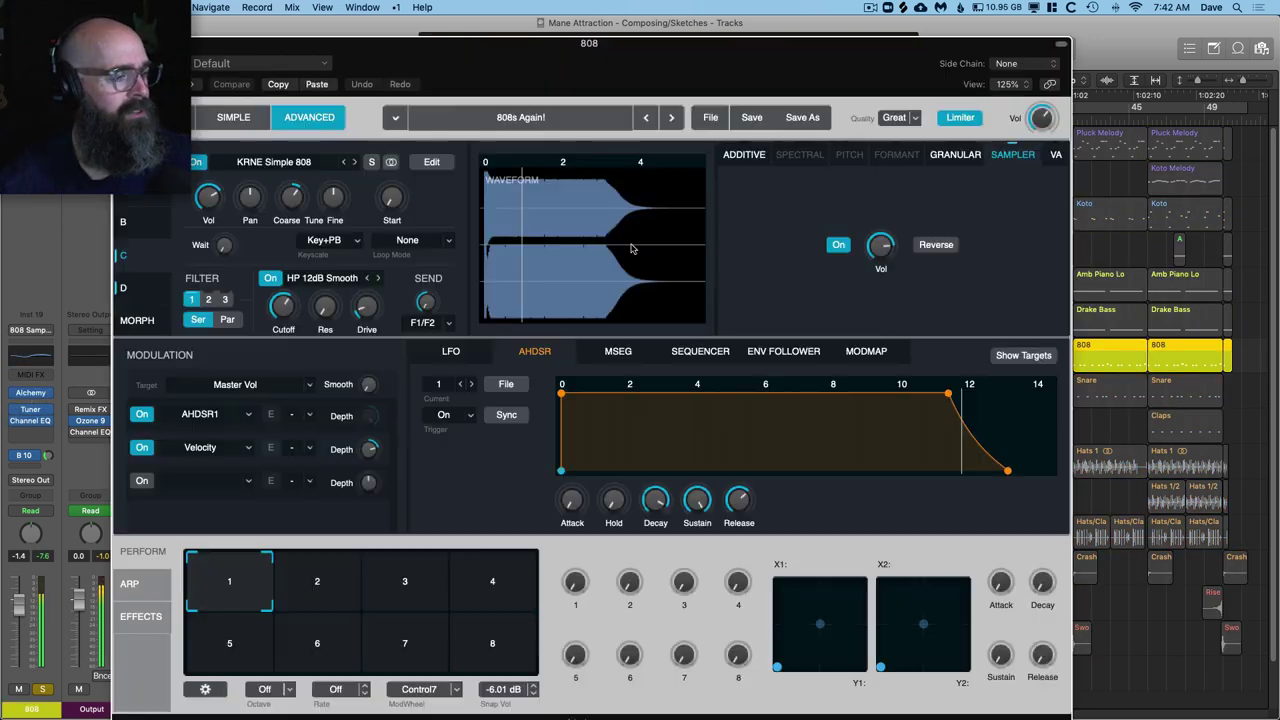
{"action": "left_click_drag", "start_coordinate": [726, 52], "coordinate": [743, 34]}
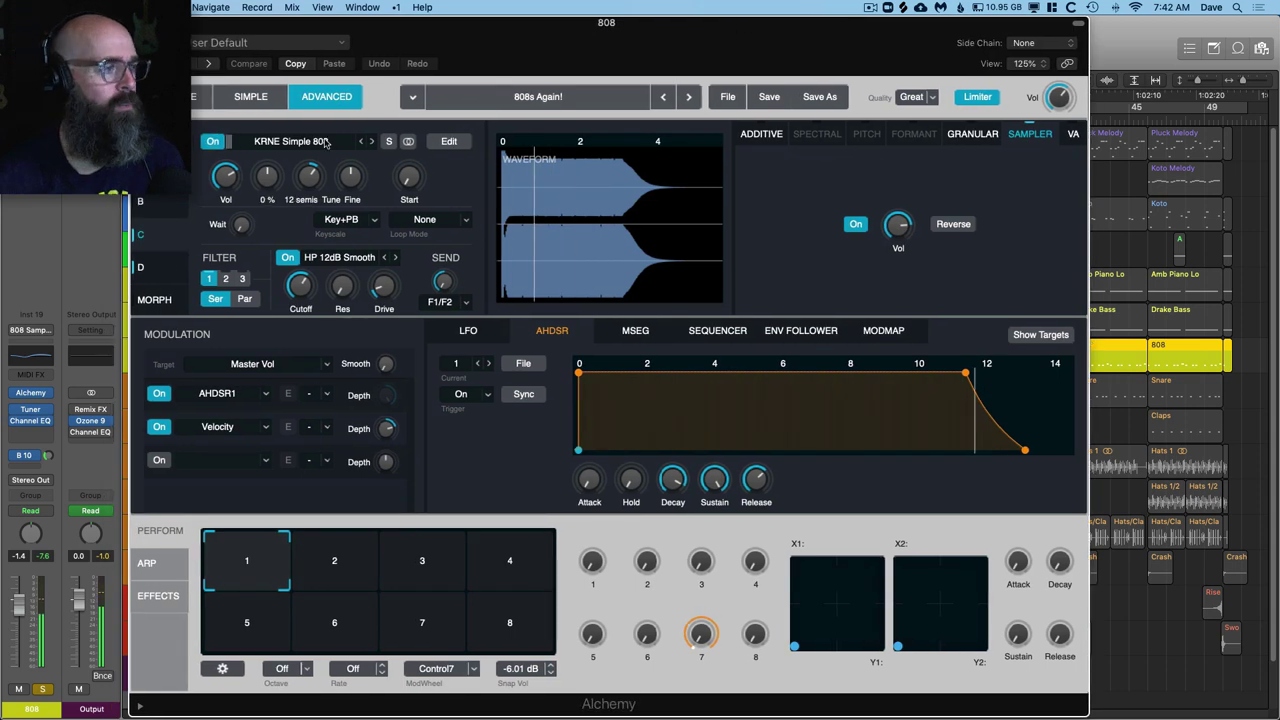
{"action": "left_click", "coordinate": [140, 234]}
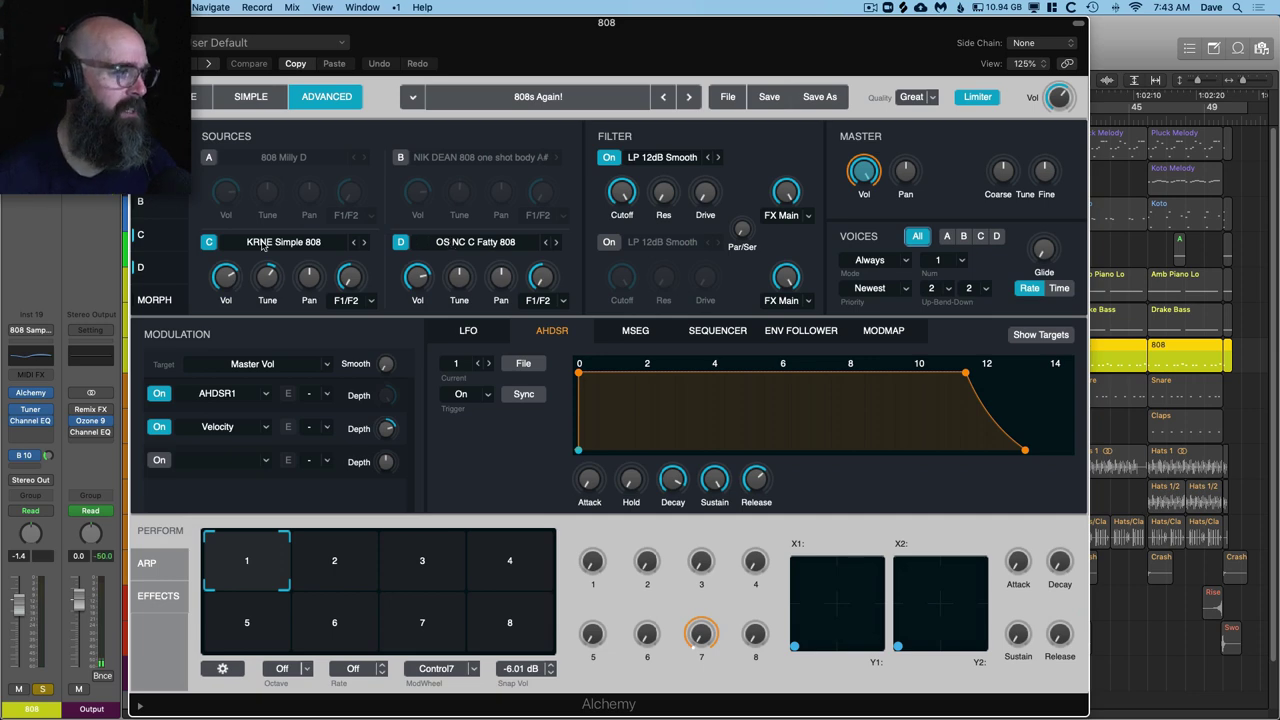
Step: Compare the KRNE Simple 808 and OS NC C Fatty 808 sources by toggling each off and on
{"action": "left_click", "coordinate": [141, 234]}
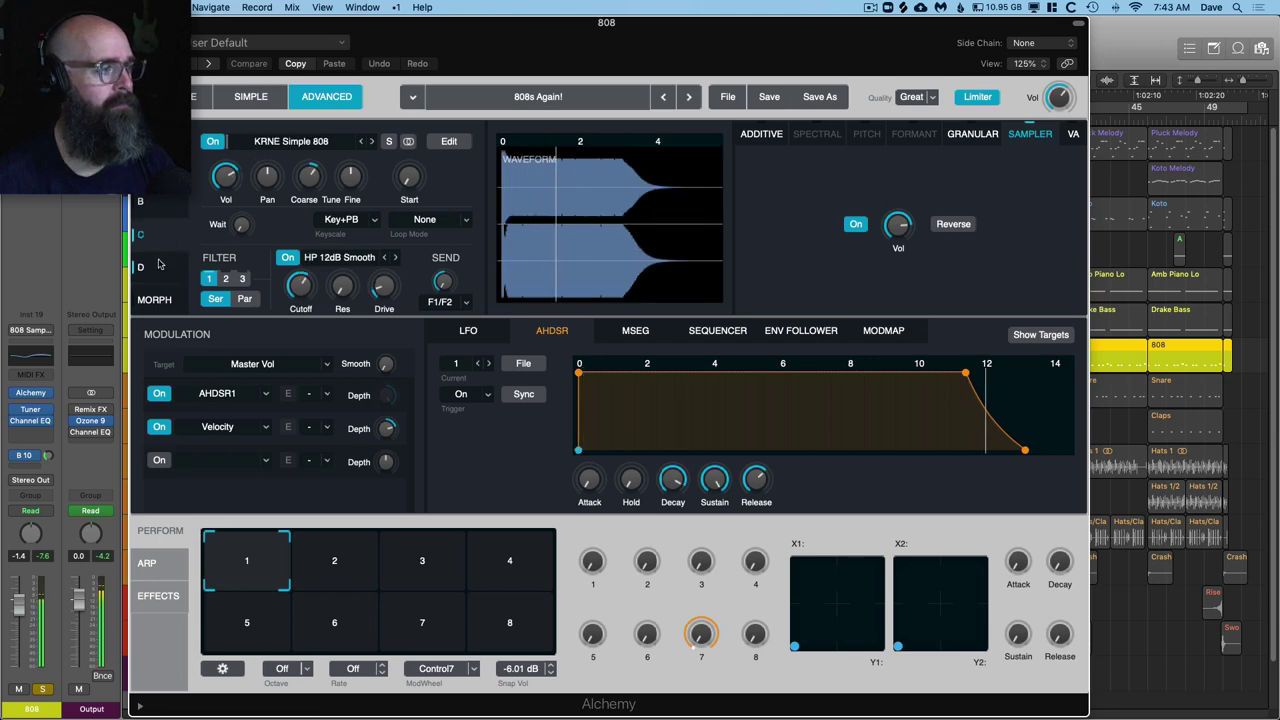
{"action": "left_click", "coordinate": [141, 267]}
{"action": "left_click", "coordinate": [141, 267]}
{"action": "left_click", "coordinate": [209, 242]}
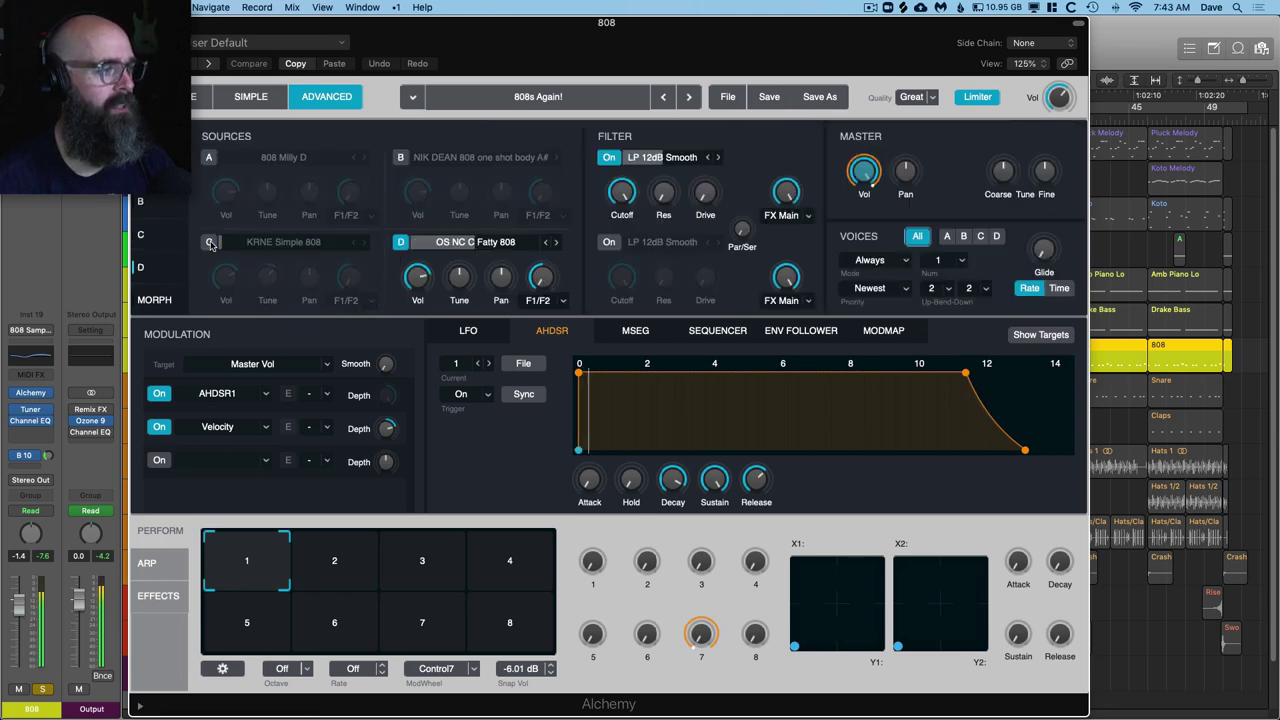
{"action": "left_click", "coordinate": [210, 242]}
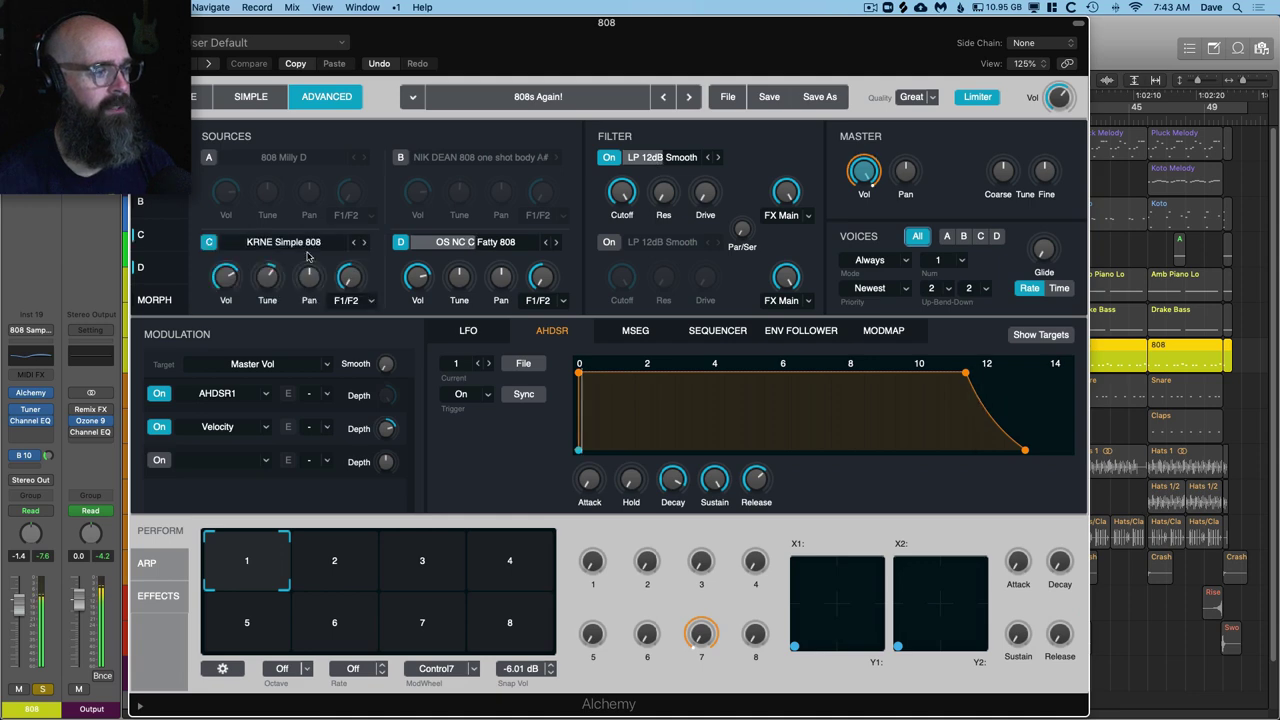
{"action": "left_click", "coordinate": [400, 242]}
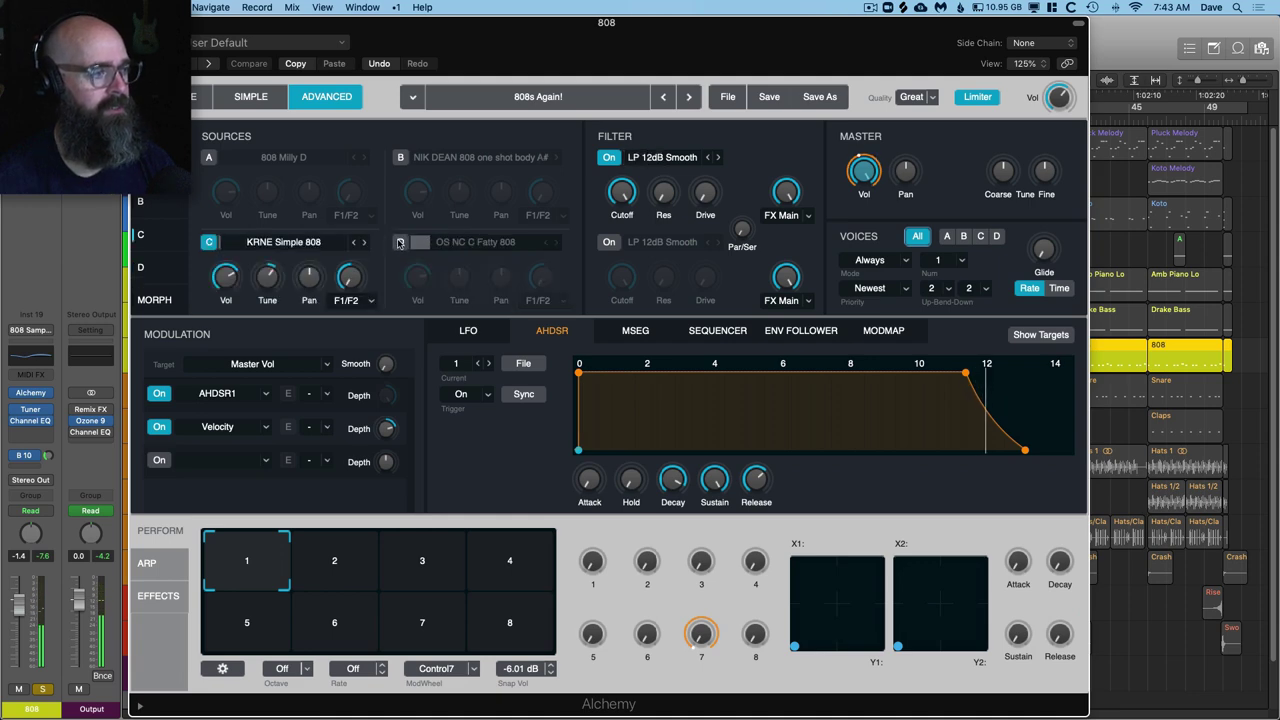
{"action": "left_click", "coordinate": [400, 242]}
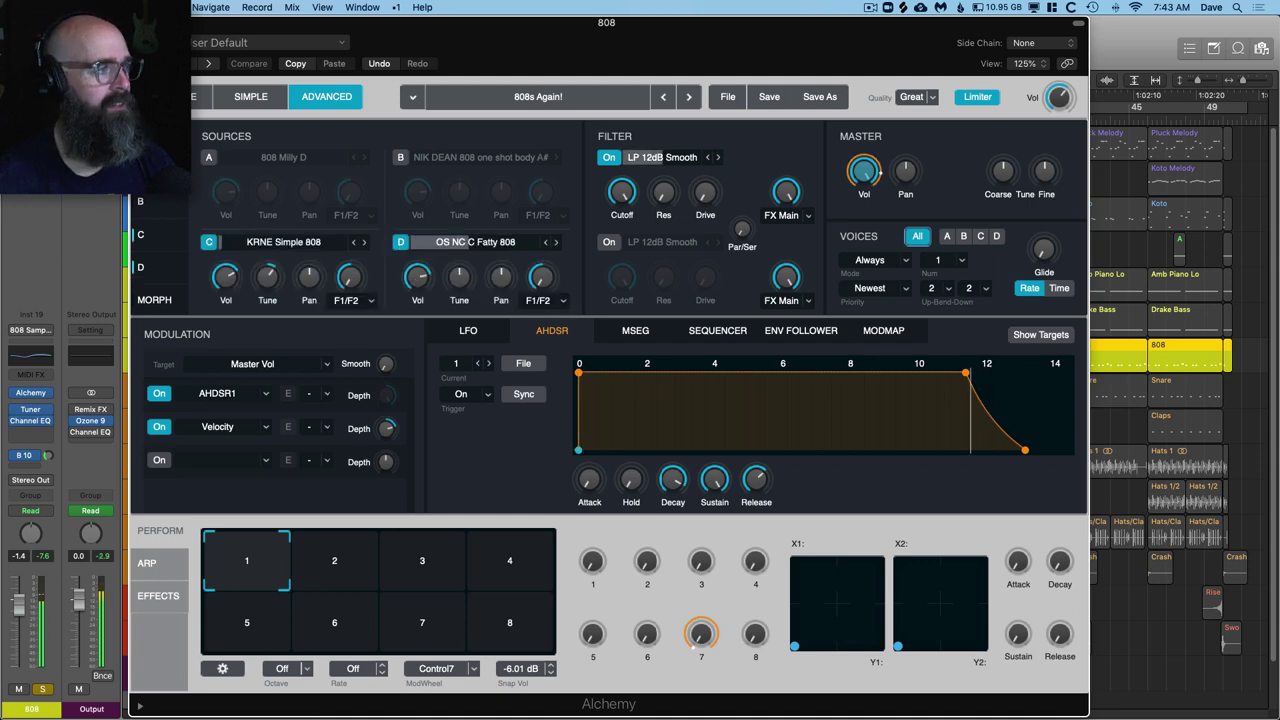
{"action": "key", "text": "super+w"}
Step: Solo Snare, Claps and Hats 1, then clear the solos and leave only Hats 1 soloed
{"action": "left_click", "coordinate": [198, 383]}
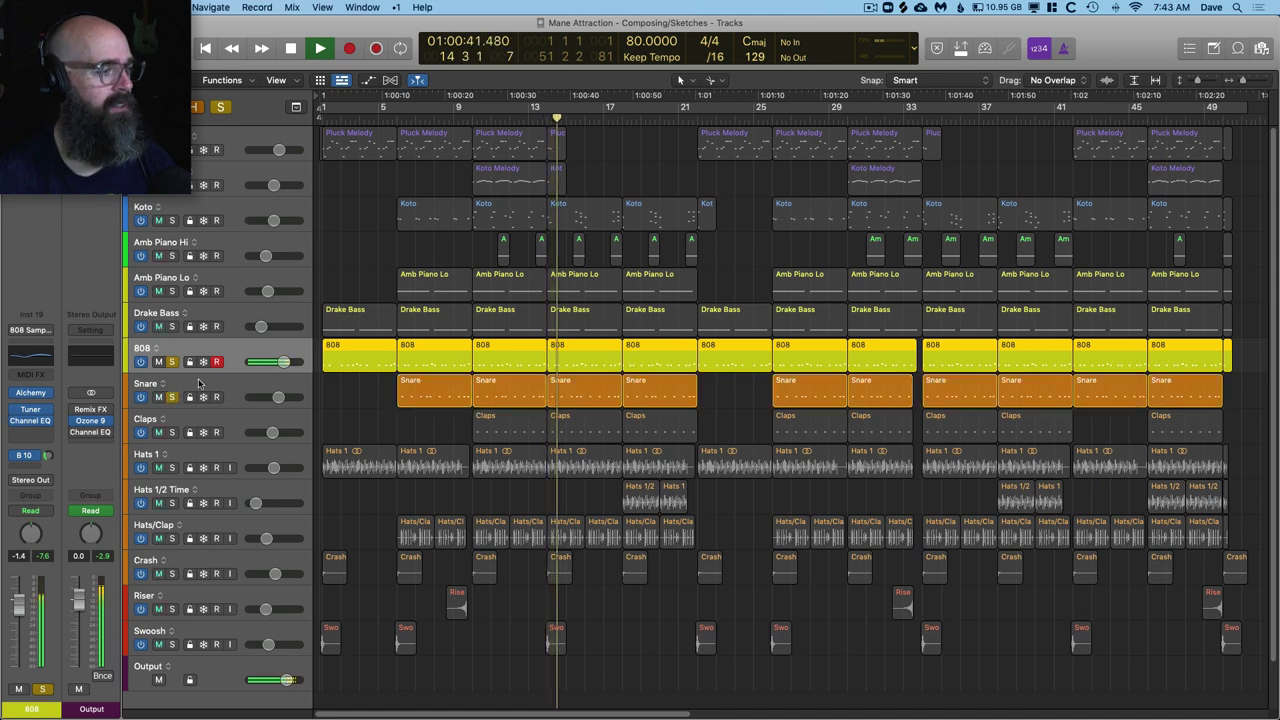
{"action": "left_click", "coordinate": [172, 432]}
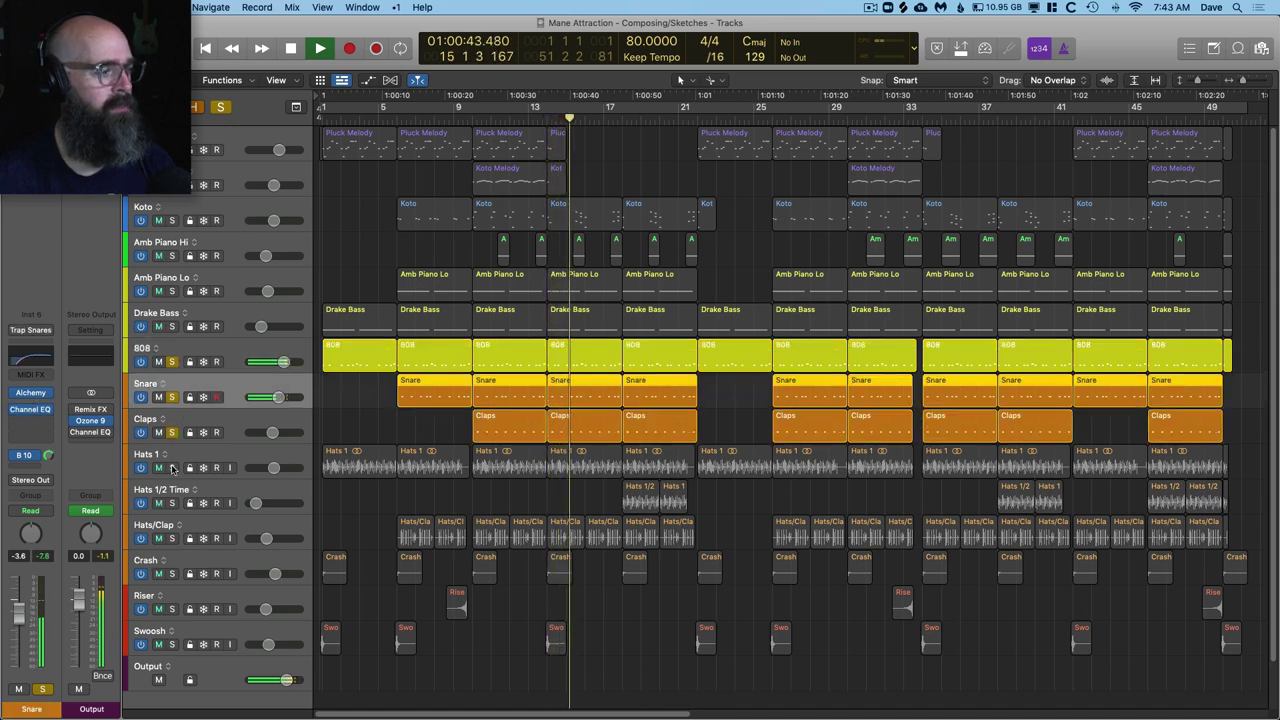
{"action": "left_click", "coordinate": [172, 468]}
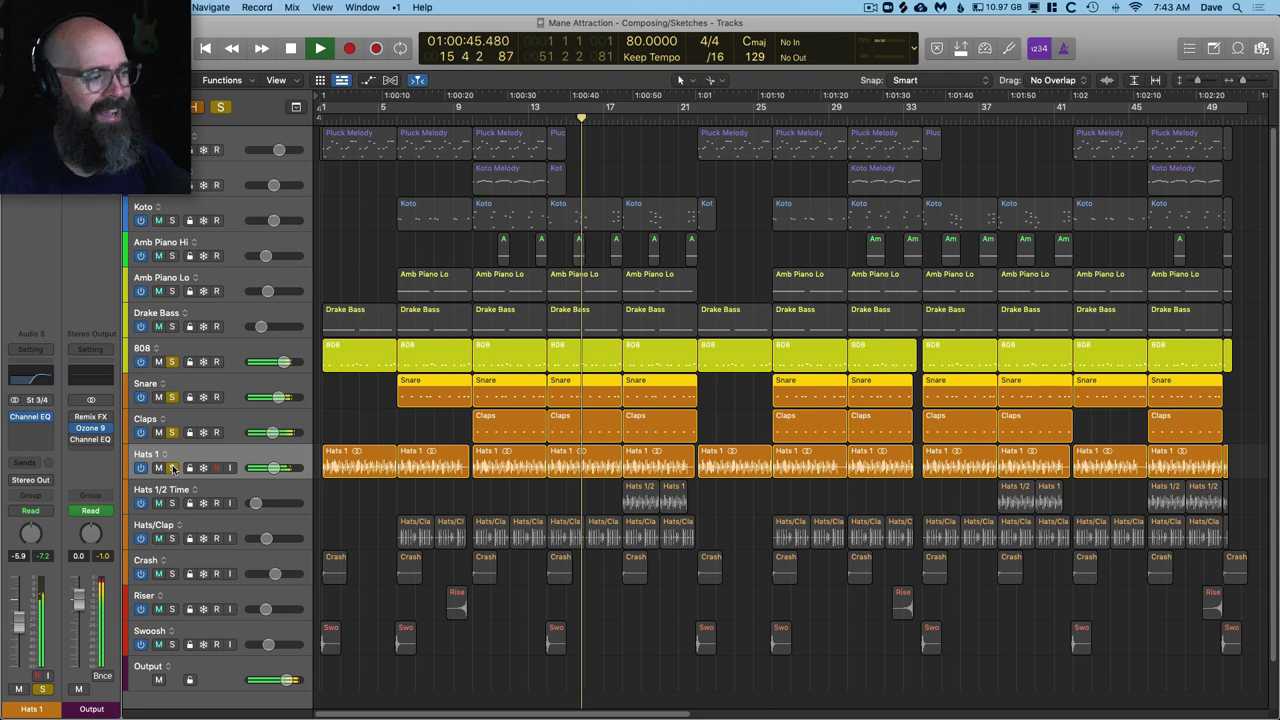
{"action": "left_click", "coordinate": [172, 468], "text": "alt"}
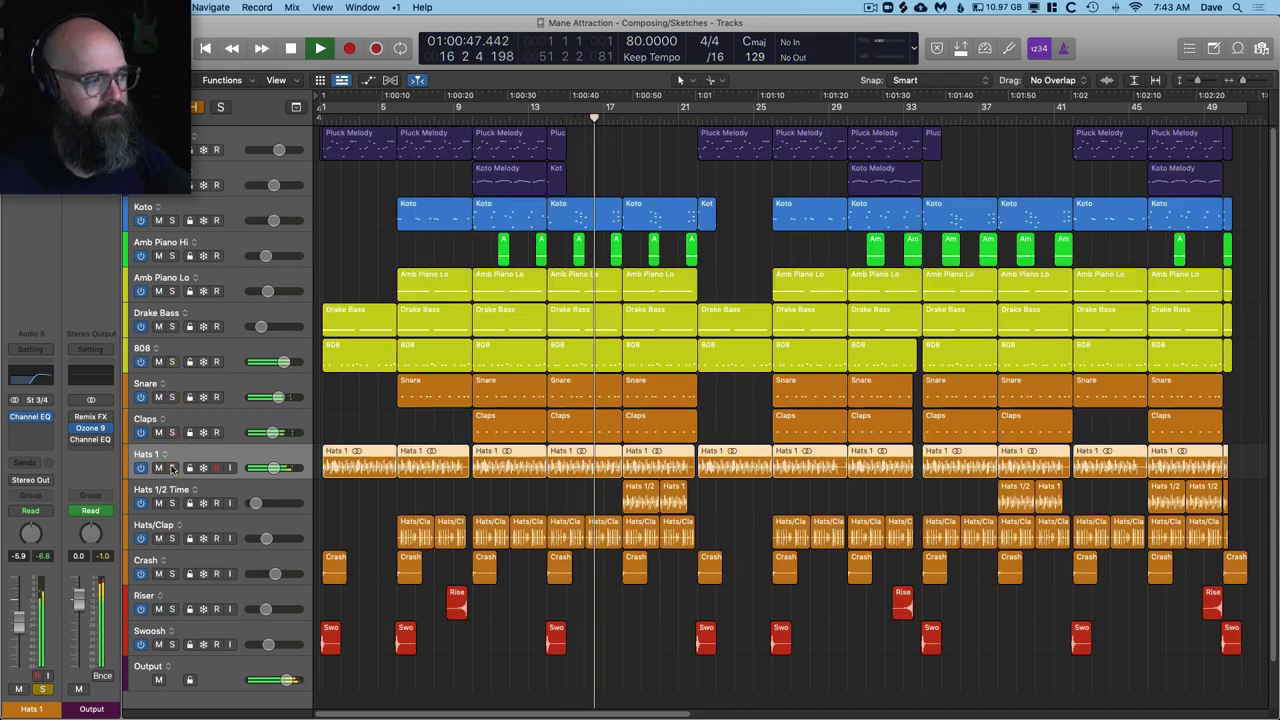
{"action": "left_click", "coordinate": [172, 468]}
Step: Zoom in with taller lanes around Hats 1 and play the hi-hats from bar 14
{"action": "key", "text": "super+Right"}
{"action": "key", "text": "super+Right"}
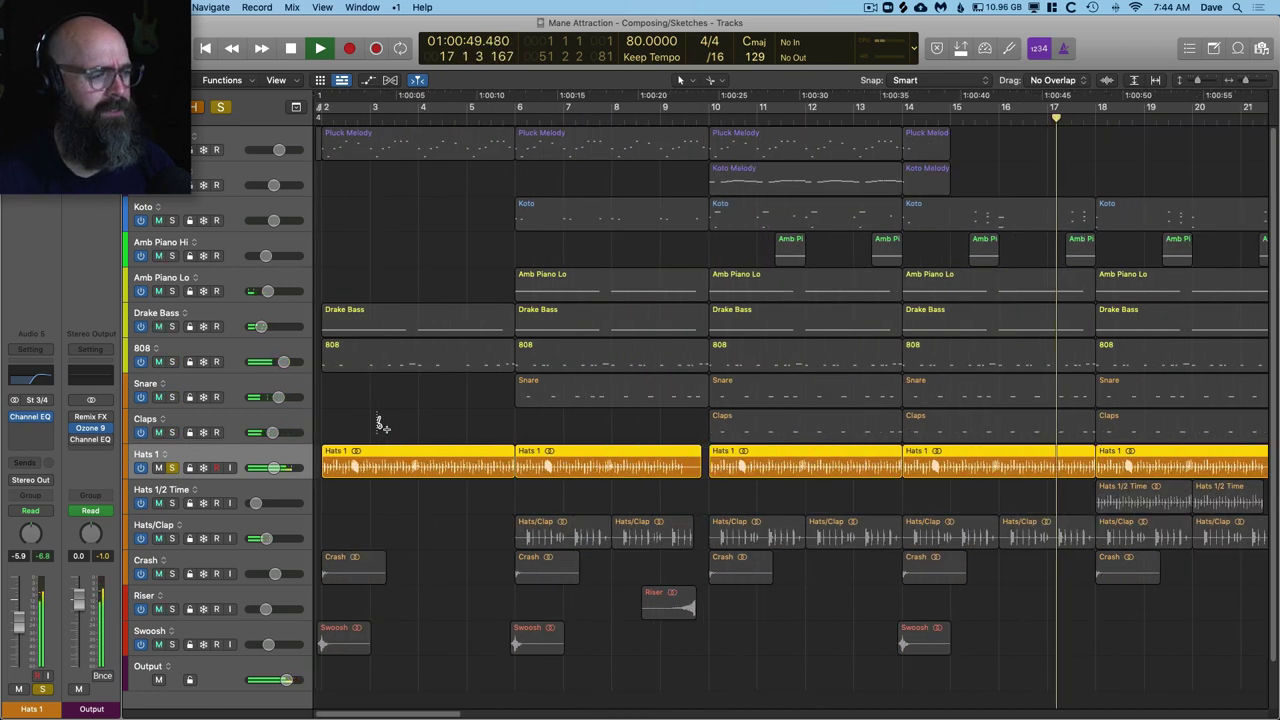
{"action": "key", "text": "space"}
{"action": "scroll", "coordinate": [400, 440], "scroll_direction": "right", "scroll_amount": 5}
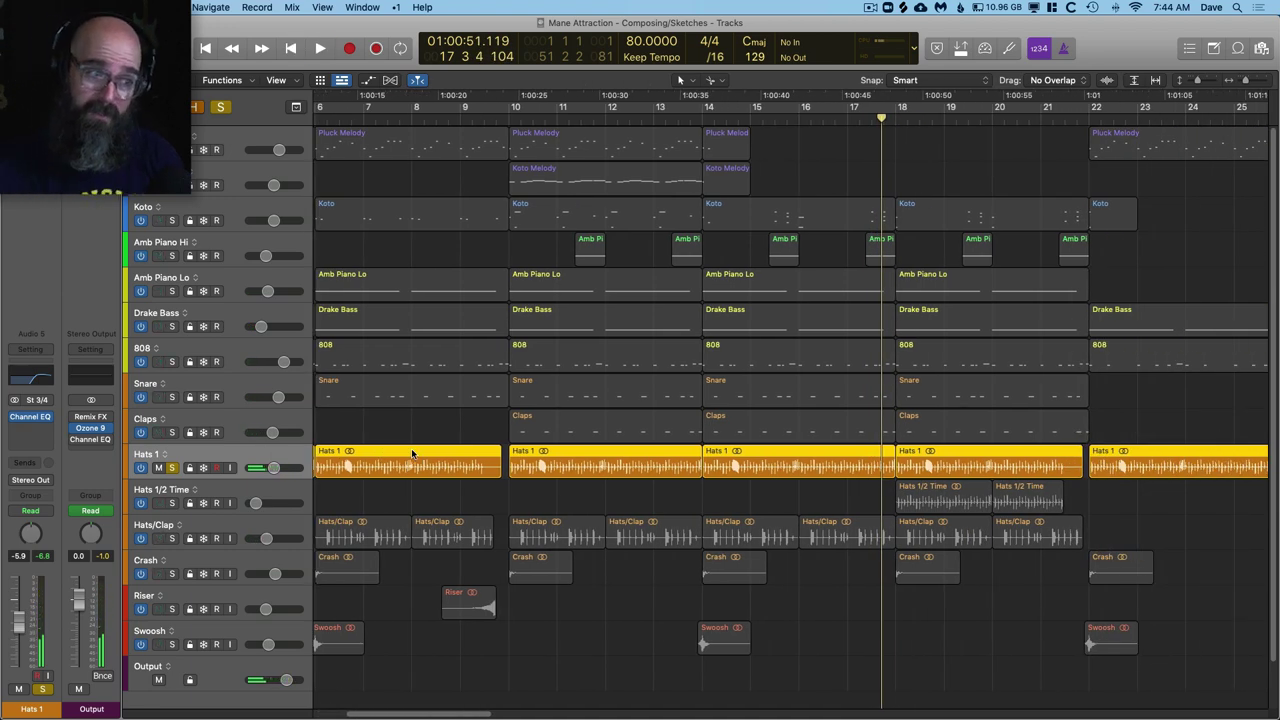
{"action": "key", "text": "comma"}
{"action": "key", "text": "comma"}
{"action": "key", "text": "comma"}
{"action": "key", "text": "comma"}
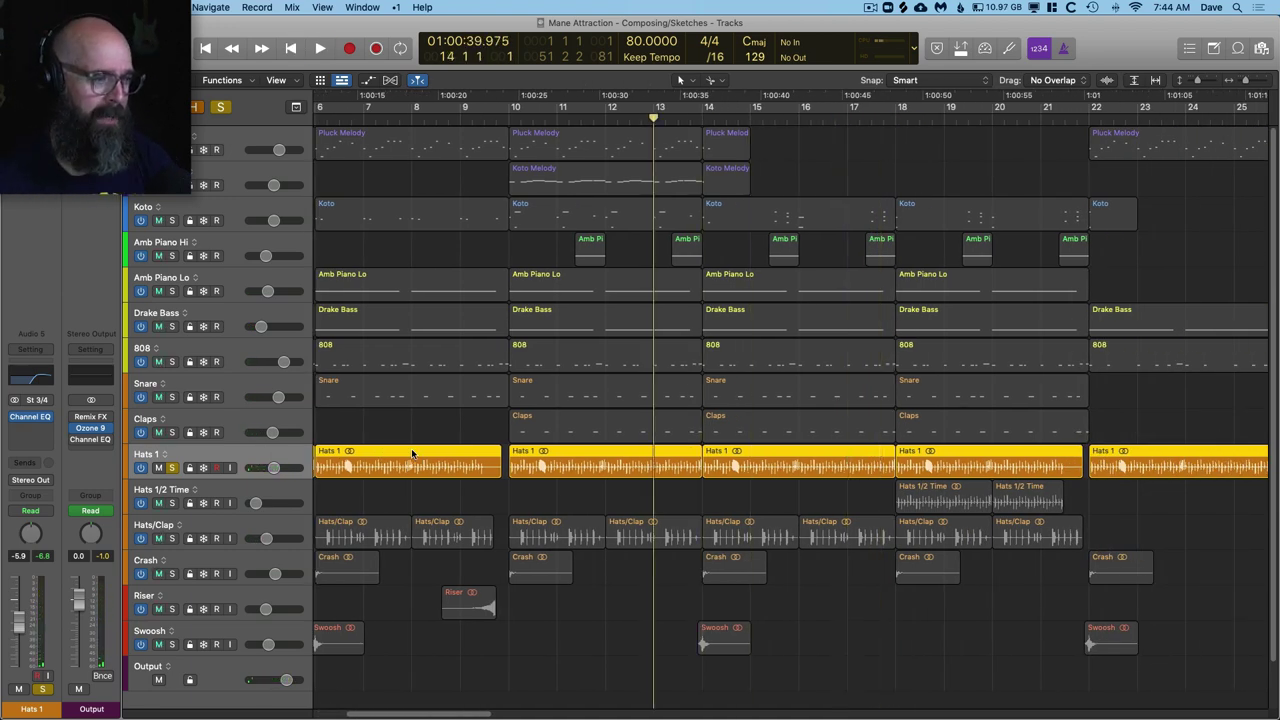
{"action": "key", "text": "space"}
{"action": "key", "text": "super+Down"}
{"action": "key", "text": "super+Down"}
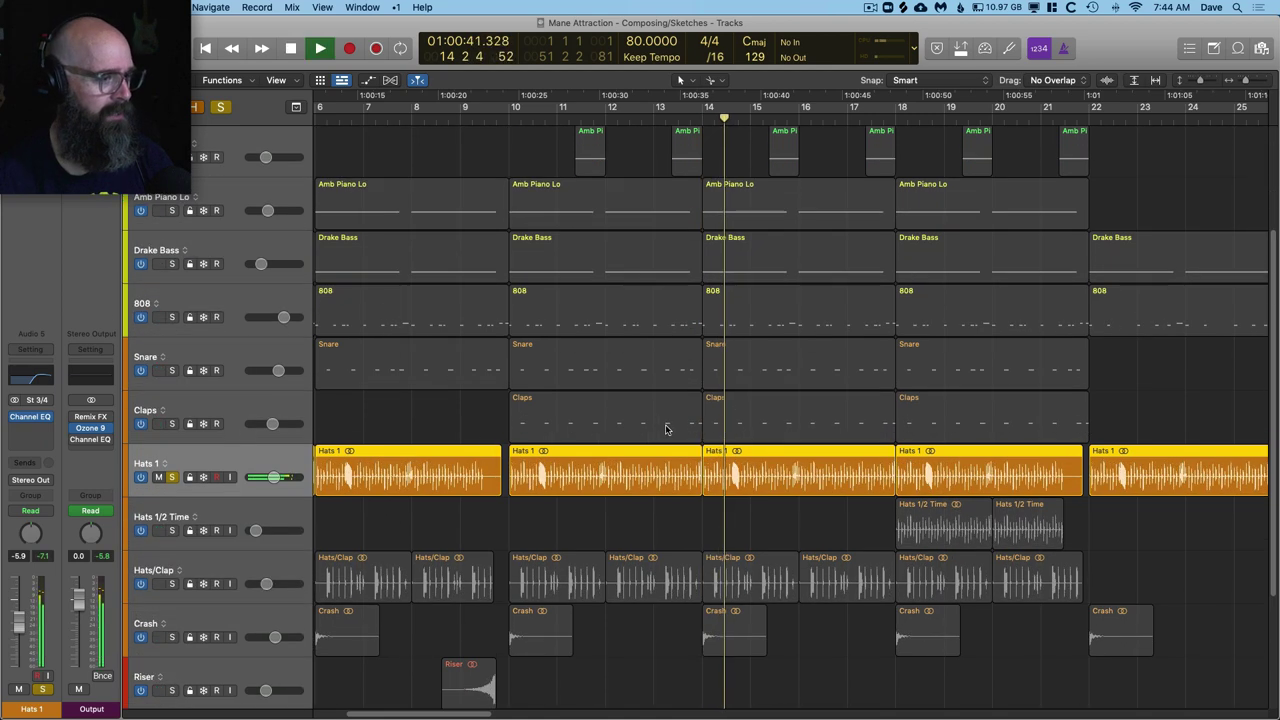
{"action": "key", "text": "super+Right"}
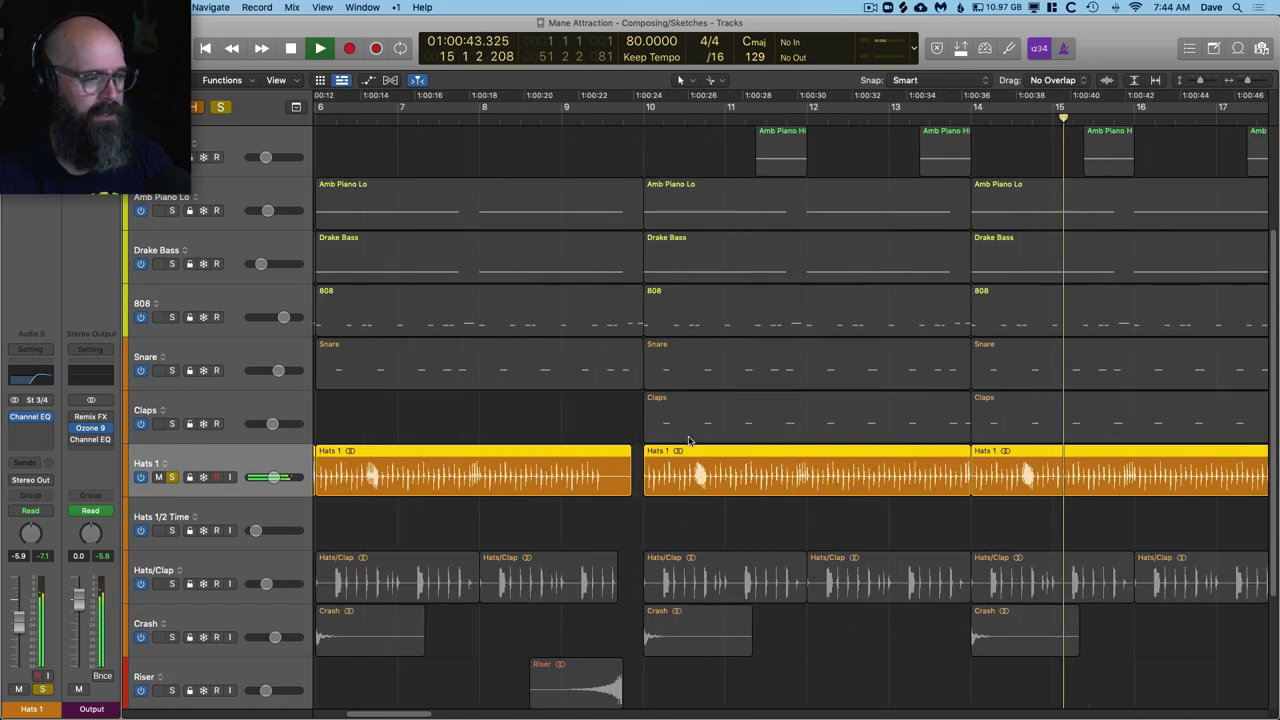
{"action": "scroll", "coordinate": [838, 478], "scroll_direction": "right", "scroll_amount": 5}
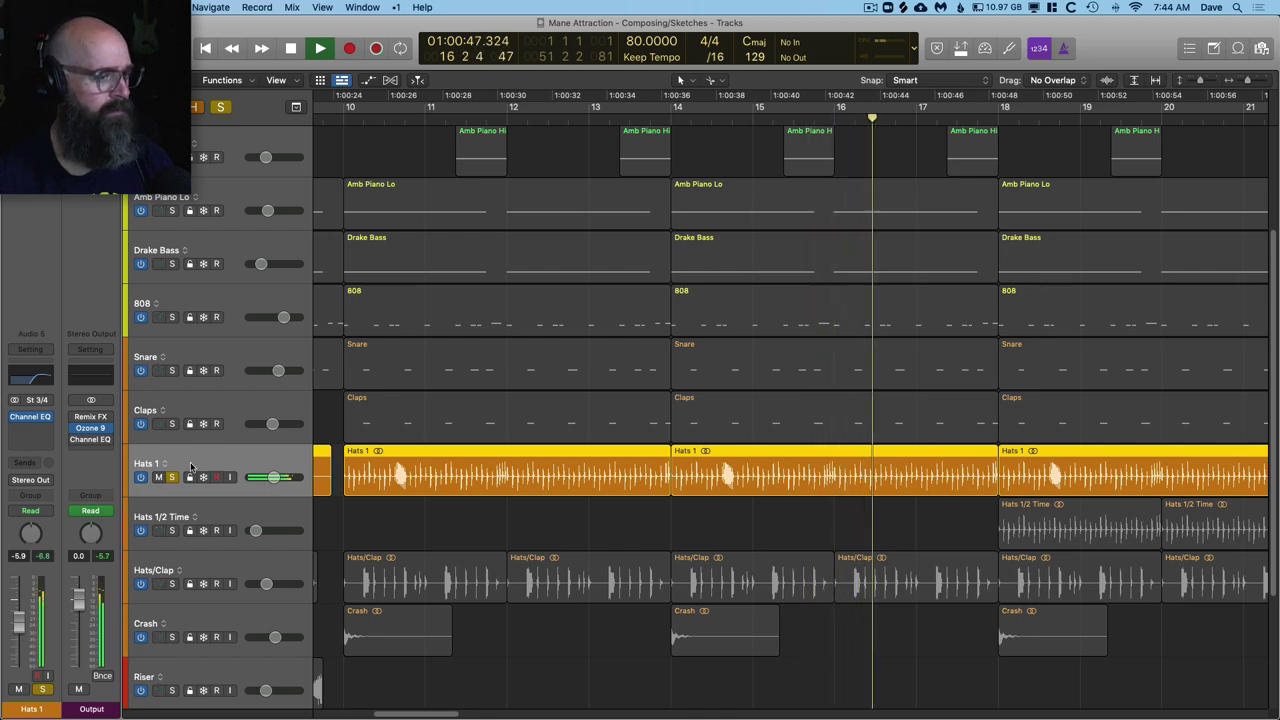
{"action": "scroll", "coordinate": [476, 495], "scroll_direction": "right", "scroll_amount": 5}
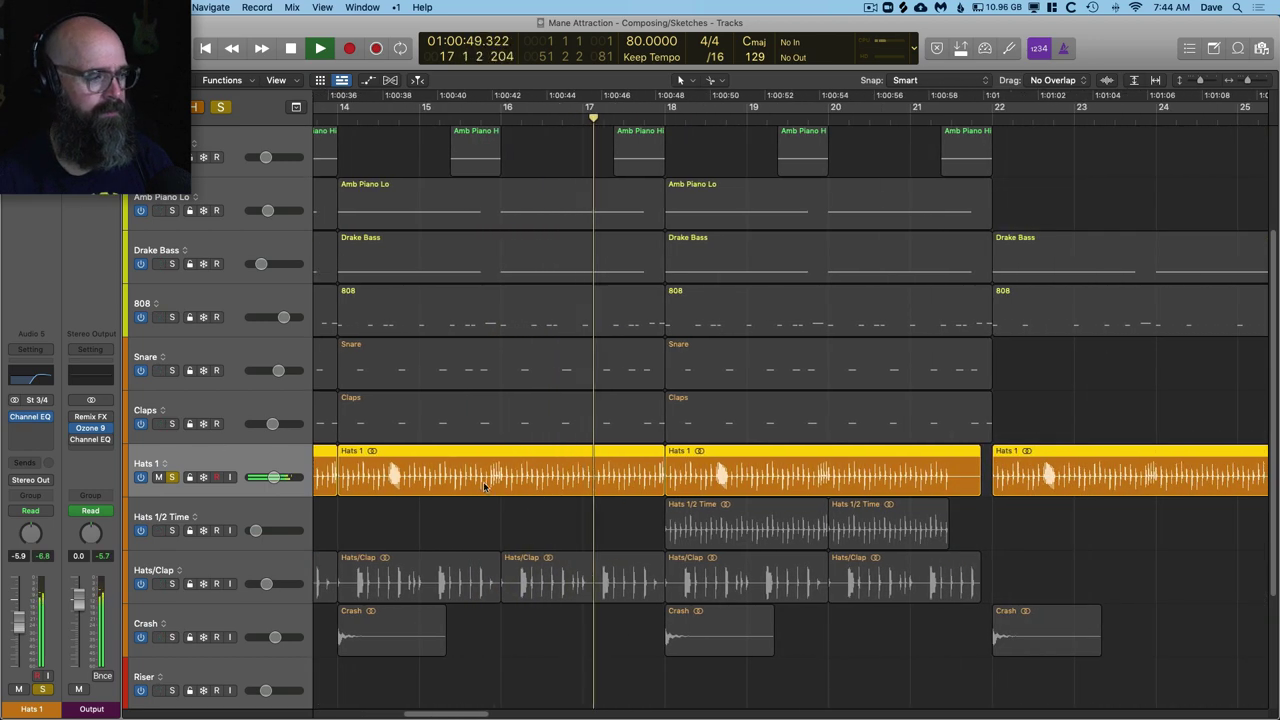
Step: Add Hats 1/2 Time to the solo and open its HalfTime effect
{"action": "scroll", "coordinate": [211, 511], "scroll_direction": "down", "scroll_amount": 1}
{"action": "left_click", "coordinate": [172, 497]}
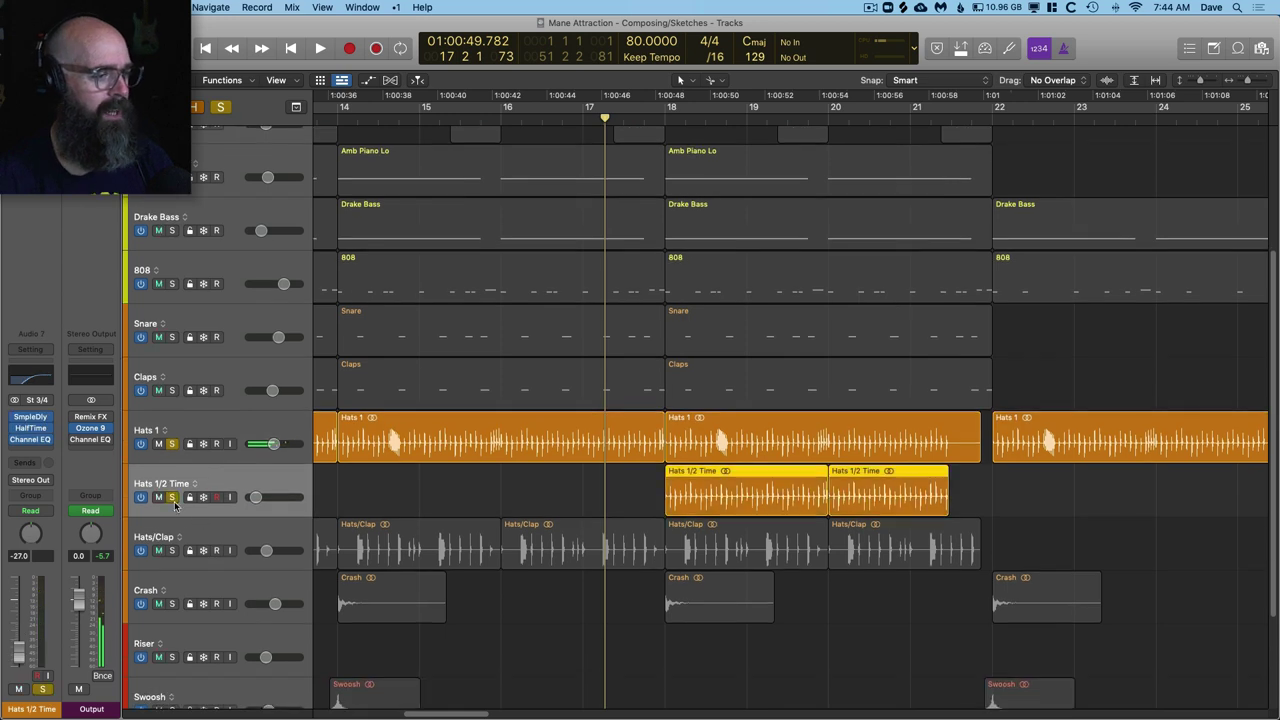
{"action": "left_click", "coordinate": [32, 428]}
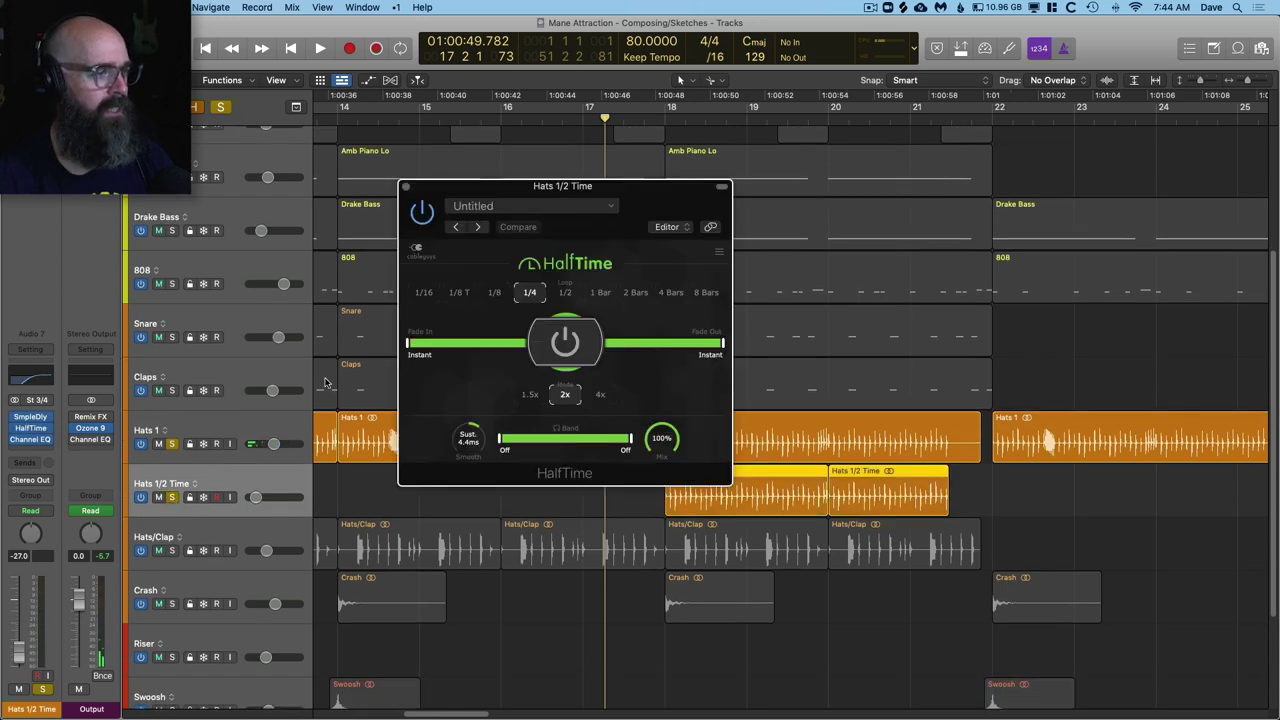
{"action": "left_click_drag", "start_coordinate": [549, 186], "coordinate": [389, 145]}
Step: Play from bar 18 with the half-time hats alone, then with Hats 1 re-soloed
{"action": "key", "text": "shift+Return"}
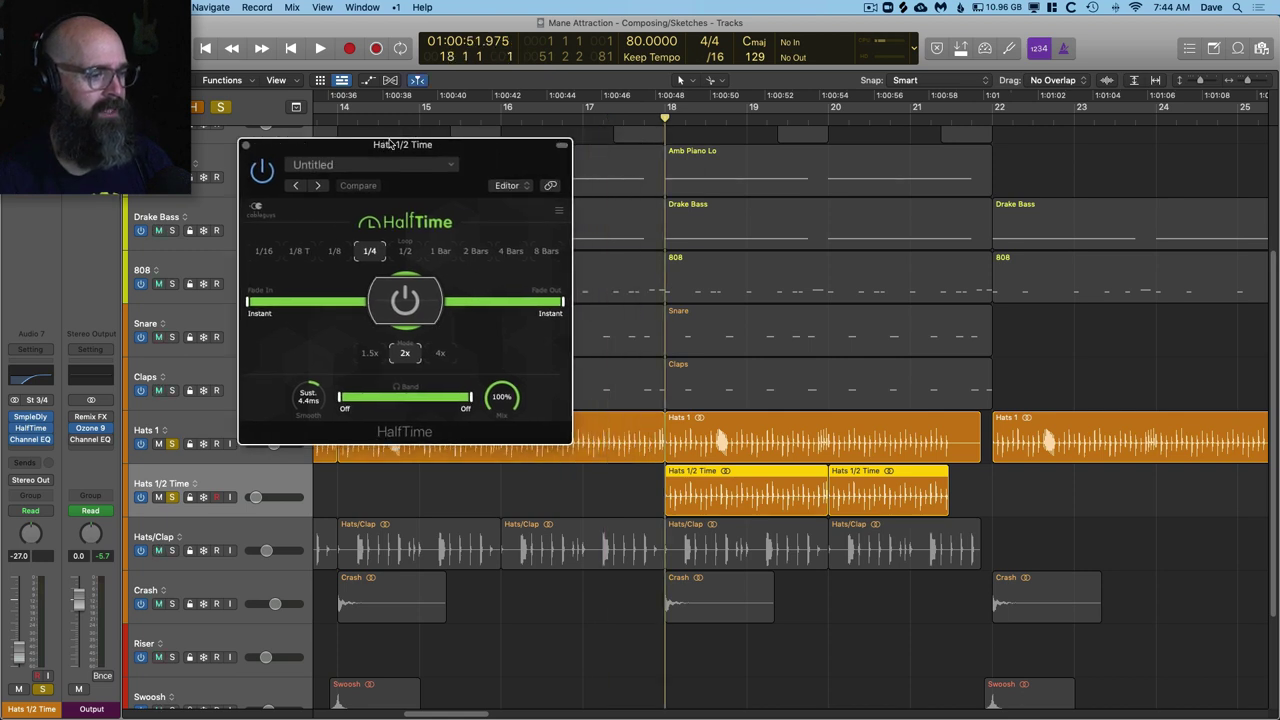
{"action": "left_click", "coordinate": [172, 444]}
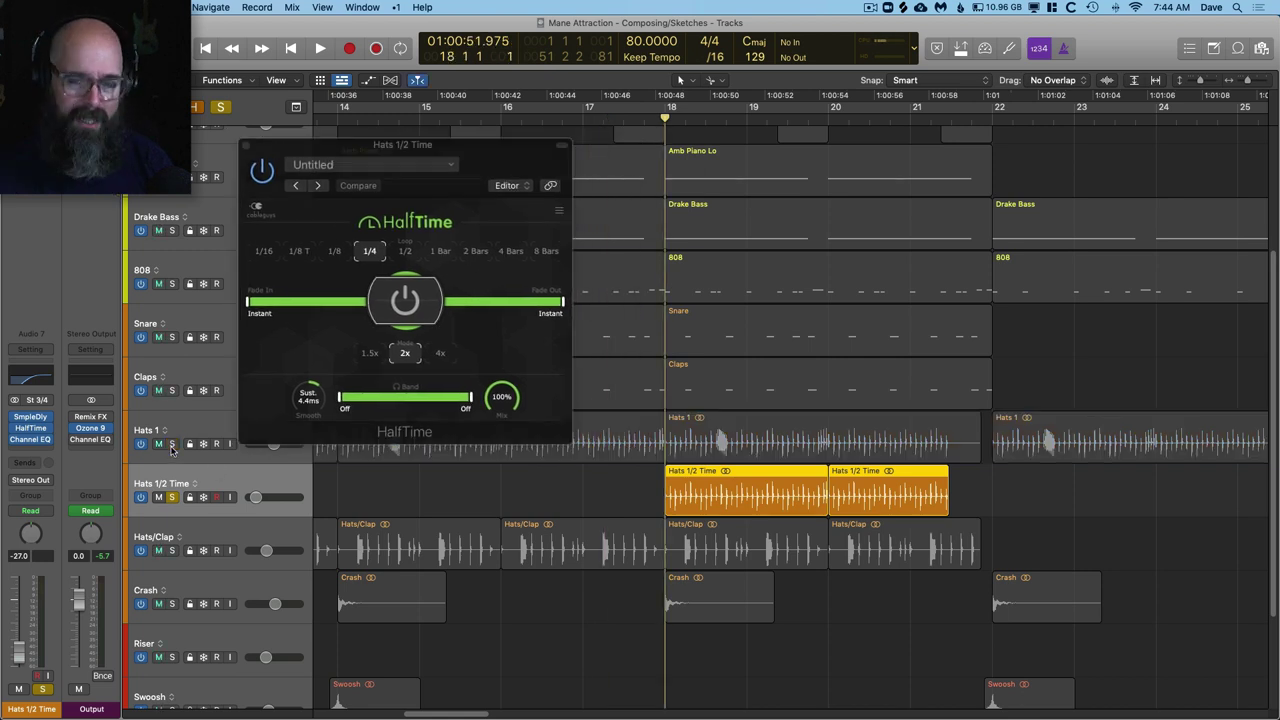
{"action": "key", "text": "space"}
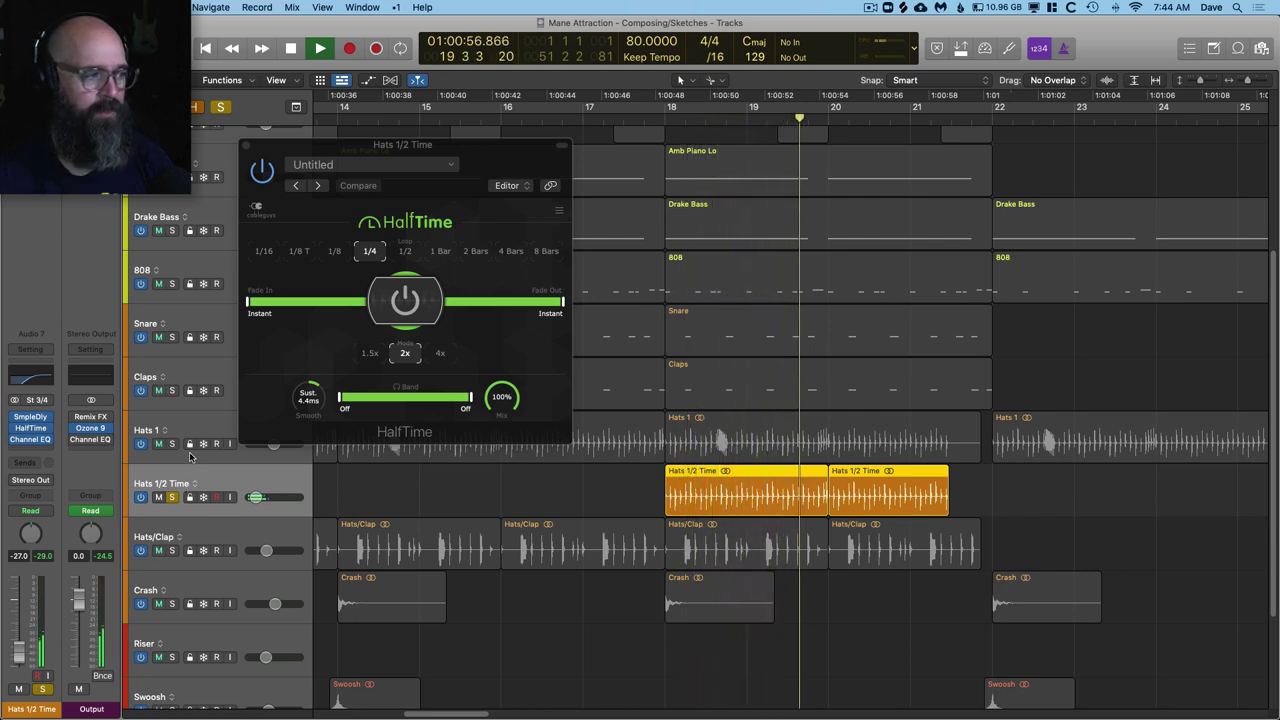
{"action": "left_click", "coordinate": [171, 443]}
{"action": "key", "text": "space"}
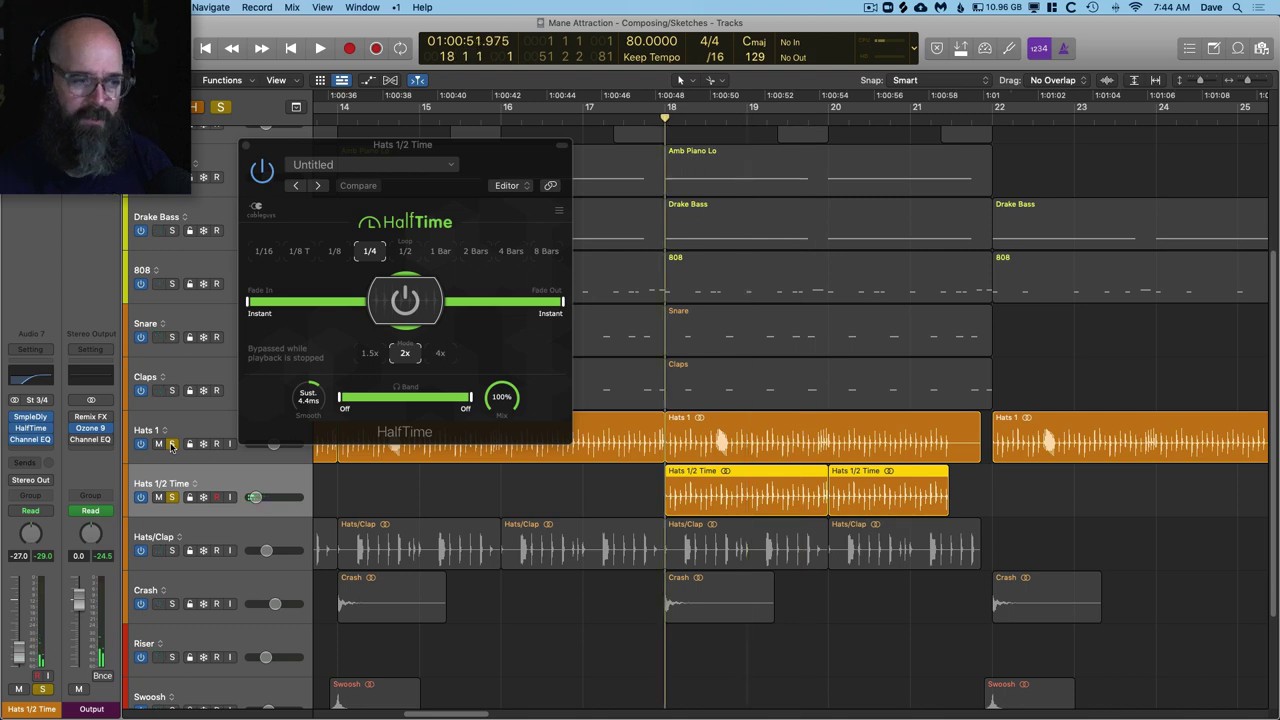
{"action": "key", "text": "space"}
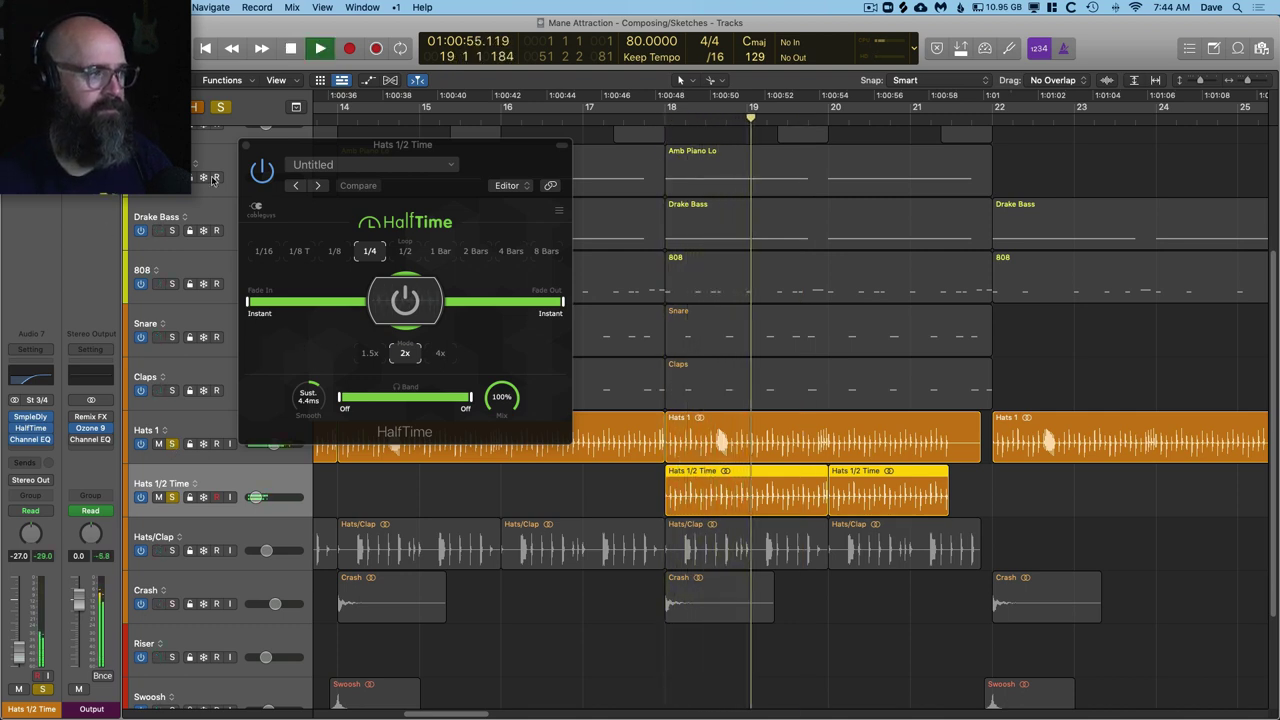
{"action": "left_click", "coordinate": [247, 147]}
Step: Solo only the Hats/Clap track and play it from bar 18
{"action": "left_click", "coordinate": [171, 548]}
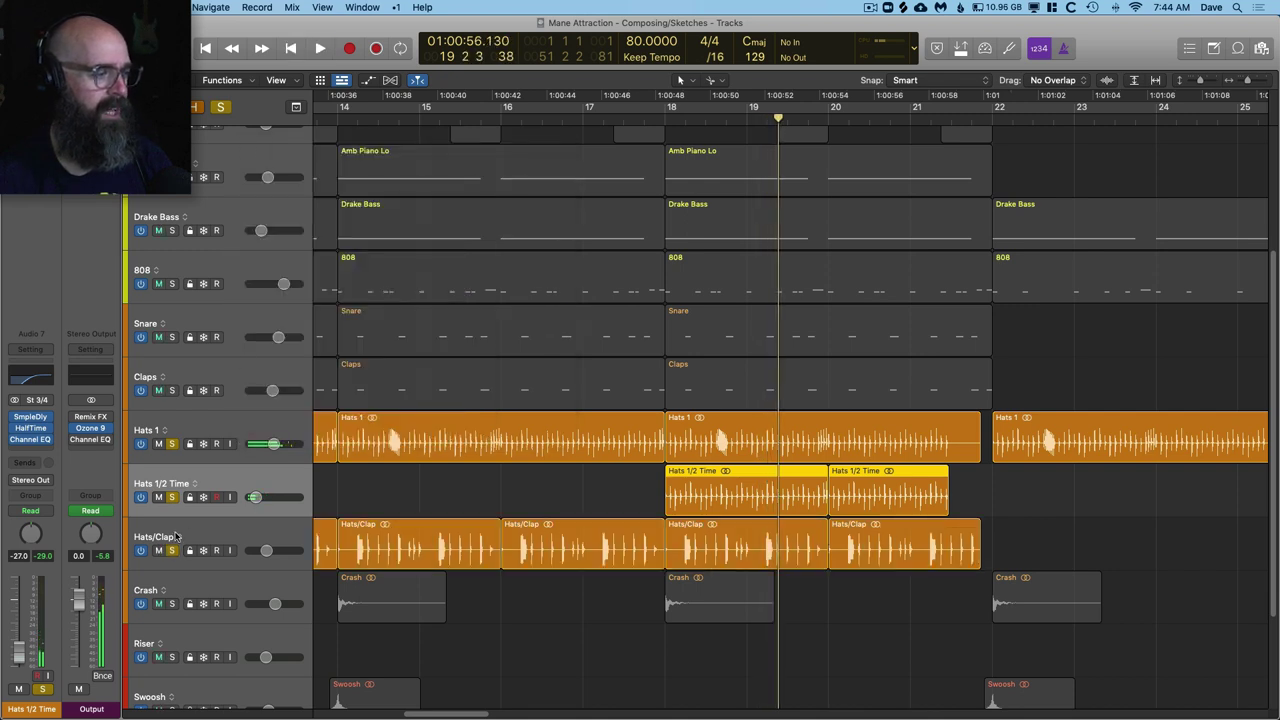
{"action": "left_click", "coordinate": [171, 497]}
{"action": "left_click", "coordinate": [172, 444]}
{"action": "key", "text": "comma"}
{"action": "key", "text": "comma"}
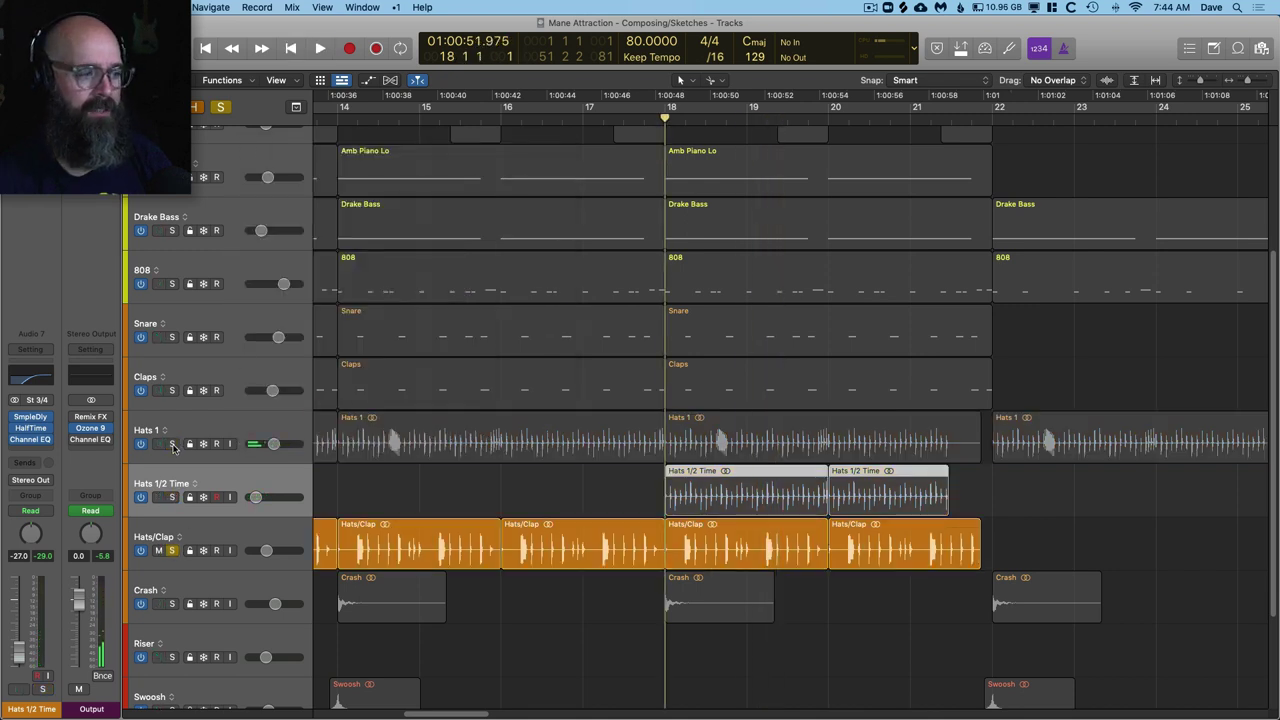
{"action": "key", "text": "space"}
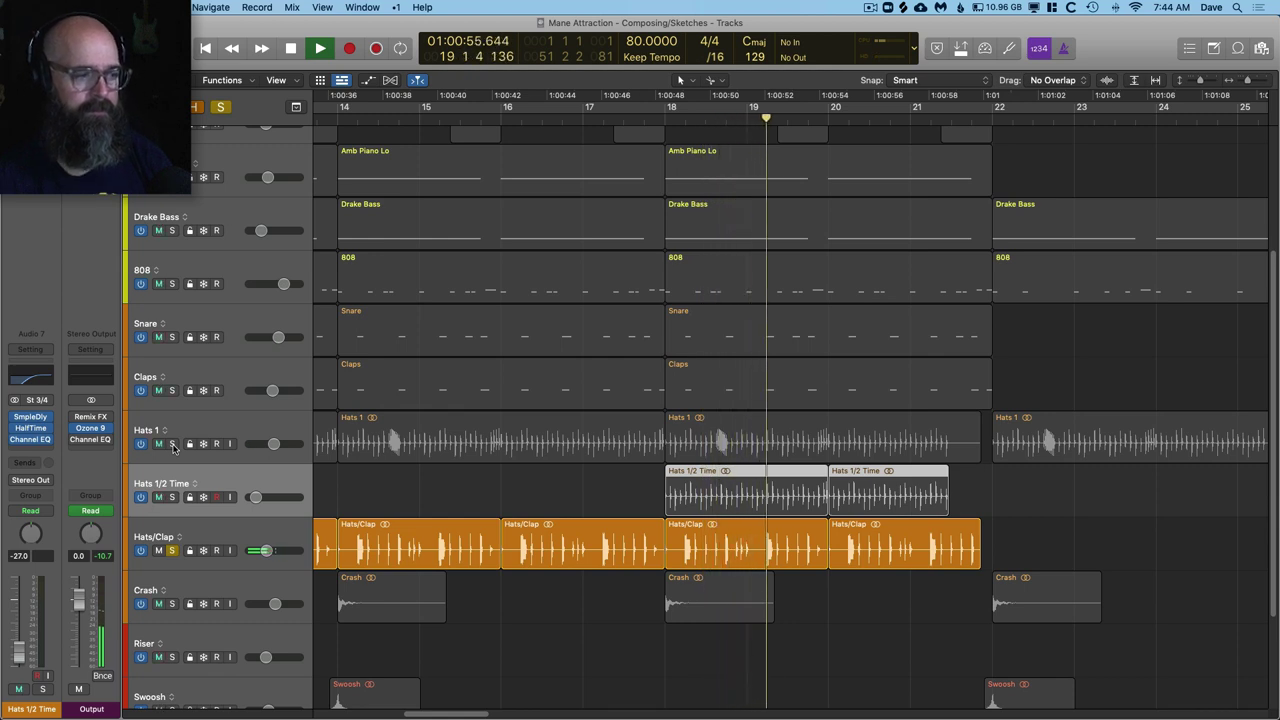
{"action": "key", "text": "space"}
Step: Re-solo Hats 1/2 Time and Hats 1, replaying all three hi-hat layers from bar 18
{"action": "key", "text": "s"}
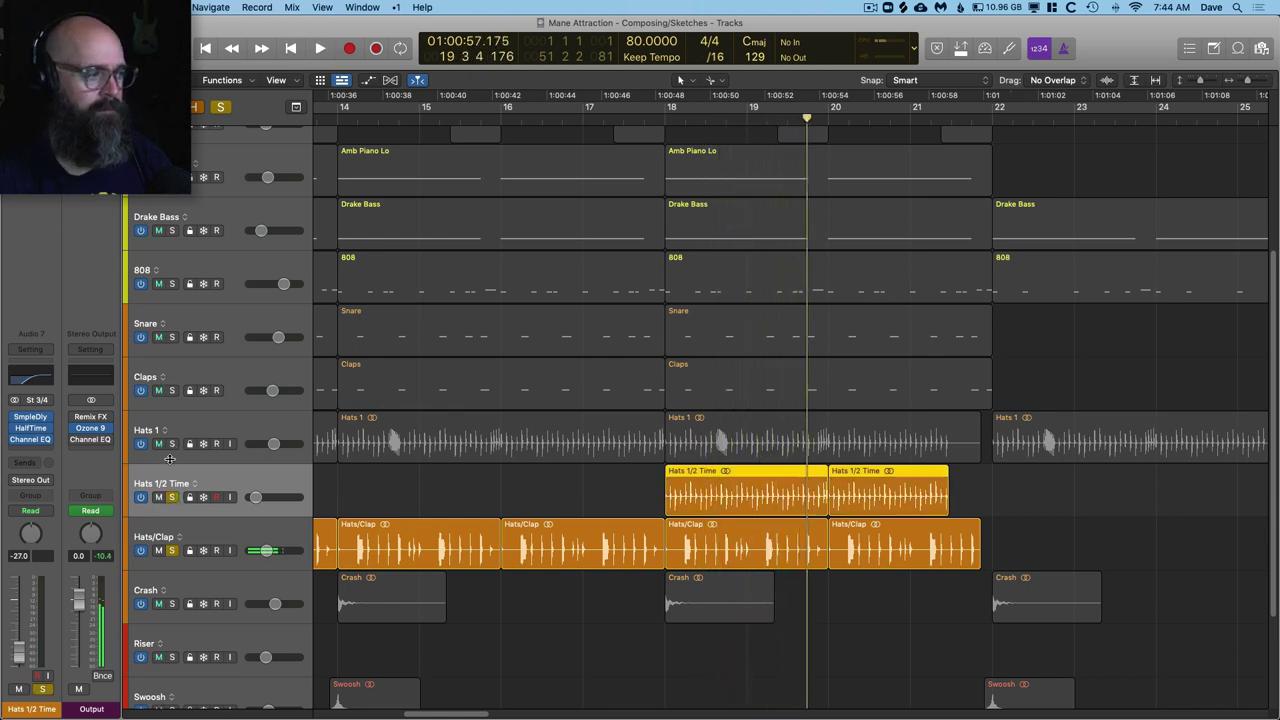
{"action": "left_click", "coordinate": [172, 444]}
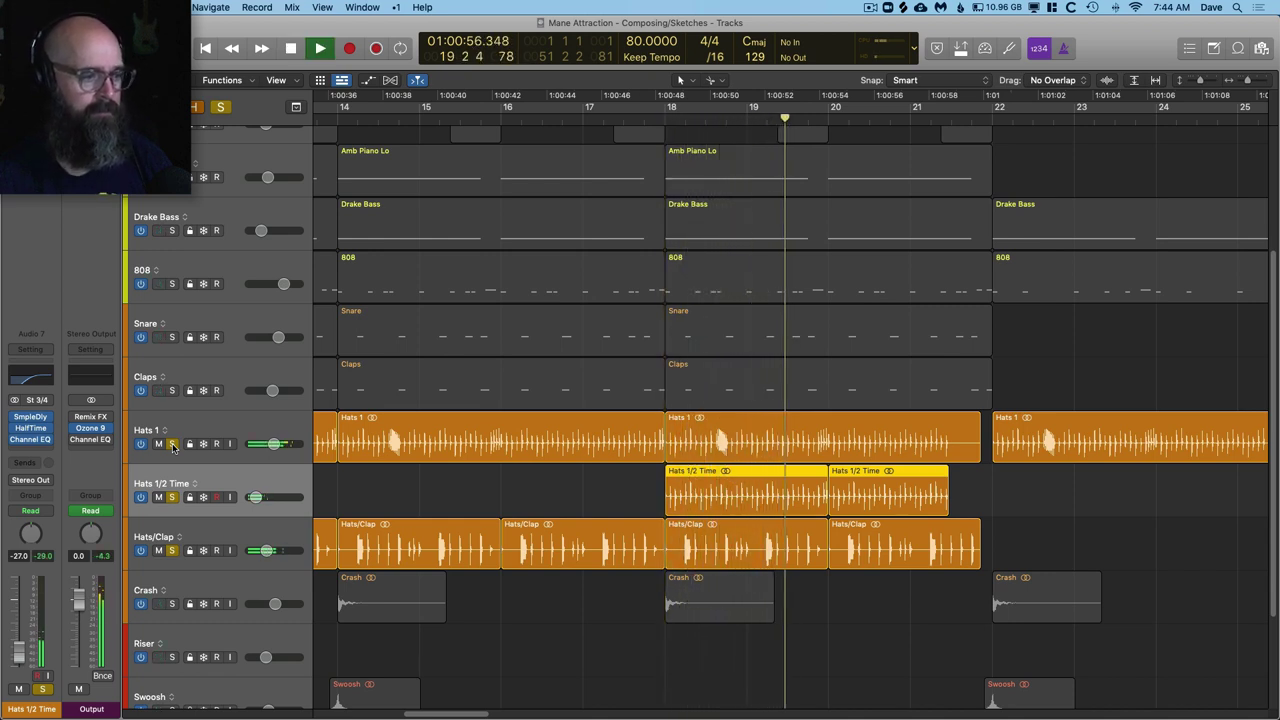
{"action": "key", "text": "space"}
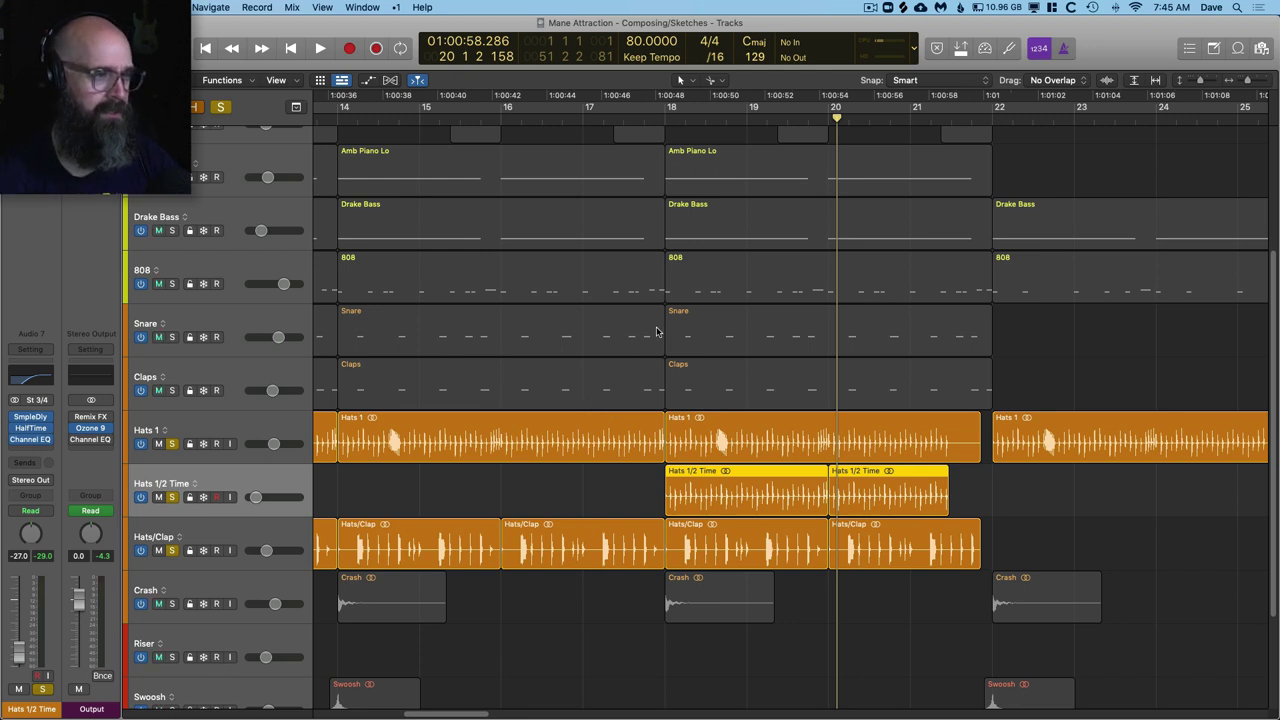
{"action": "key", "text": "space"}
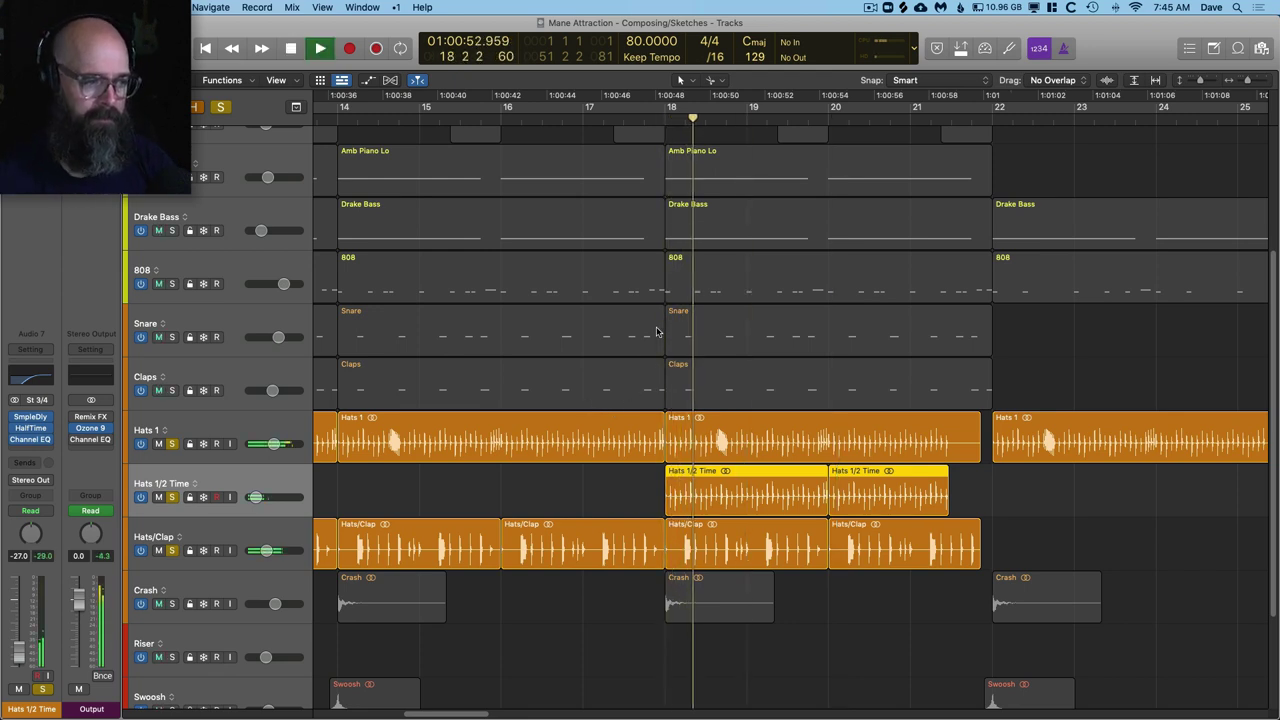
{"action": "key", "text": "space"}
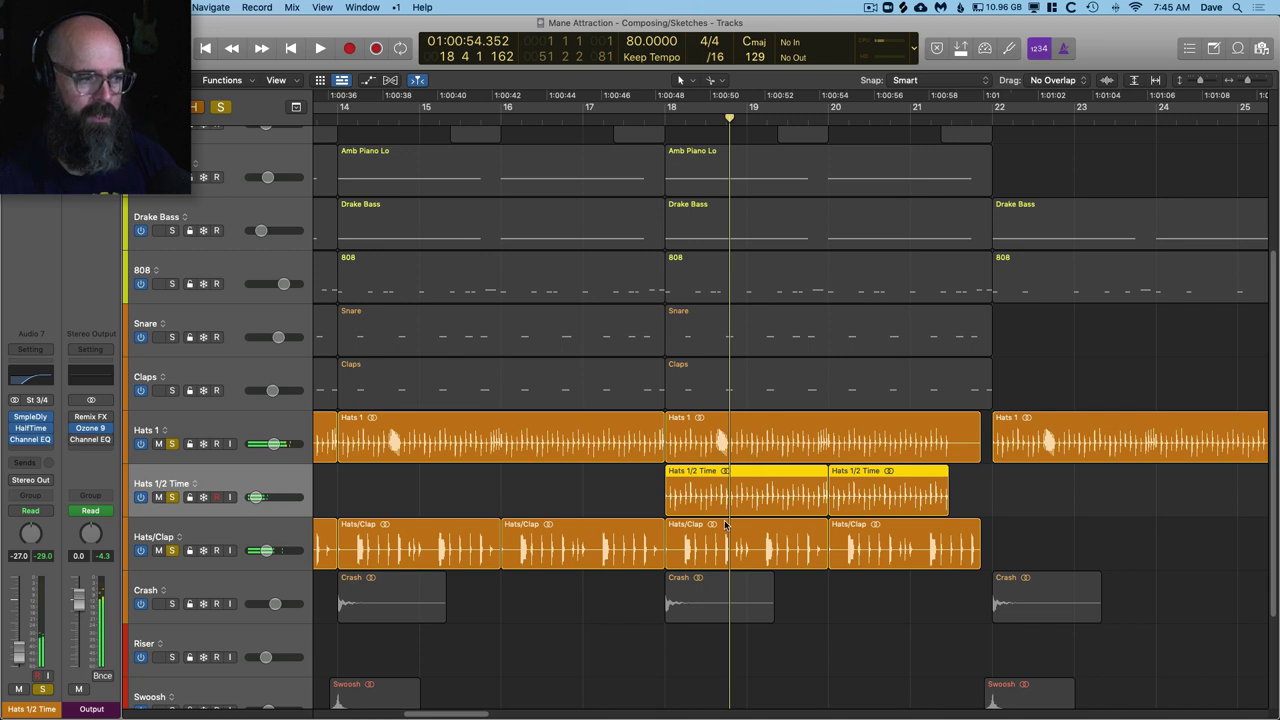
{"action": "key", "text": "space"}
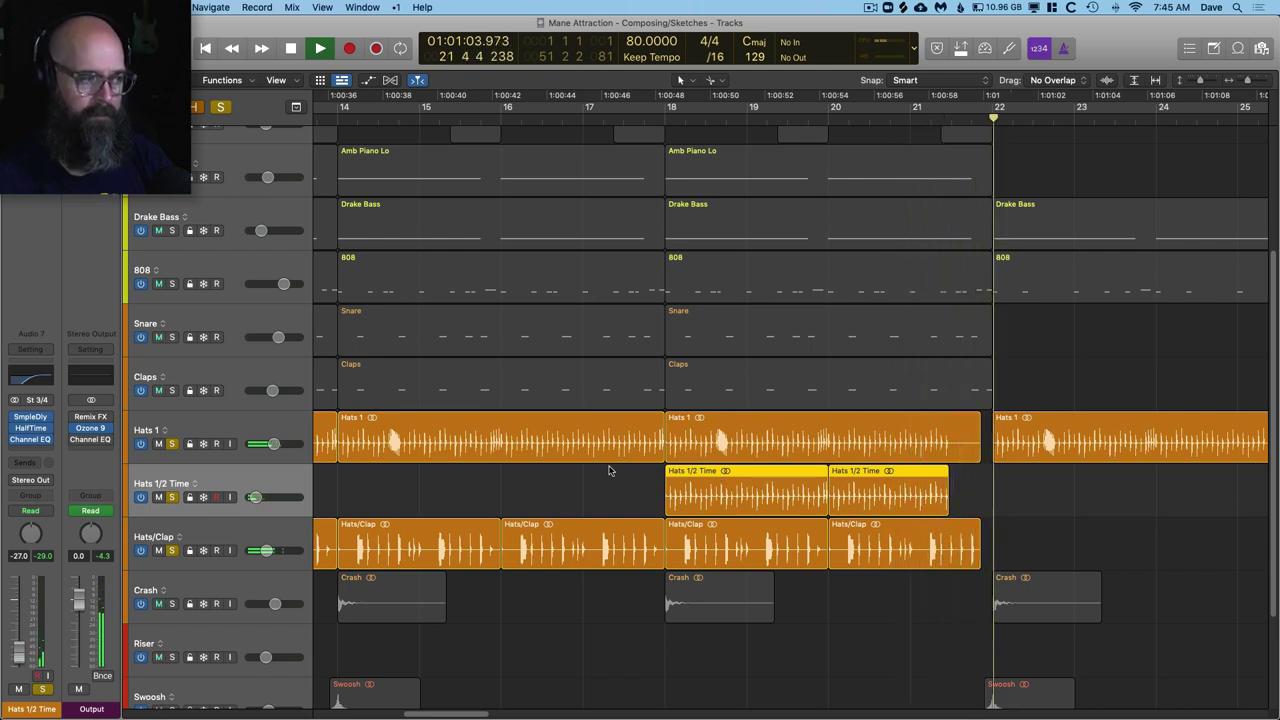
Step: Stop playback, clear all solos and zoom out to see more of the arrangement
{"action": "key", "text": "space"}
{"action": "left_click", "coordinate": [220, 106]}
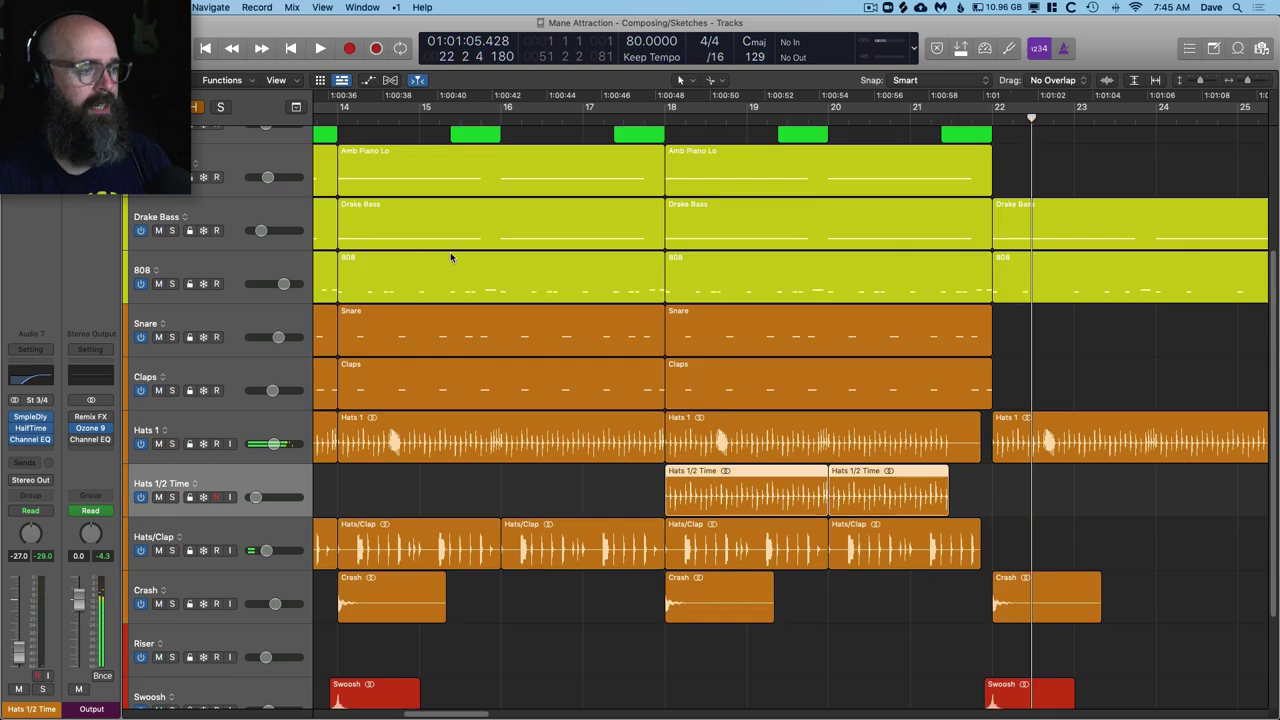
{"action": "key", "text": "super+Left"}
{"action": "scroll", "coordinate": [496, 287], "scroll_direction": "up", "scroll_amount": 2}
{"action": "scroll", "coordinate": [496, 287], "scroll_direction": "up", "scroll_amount": 1}
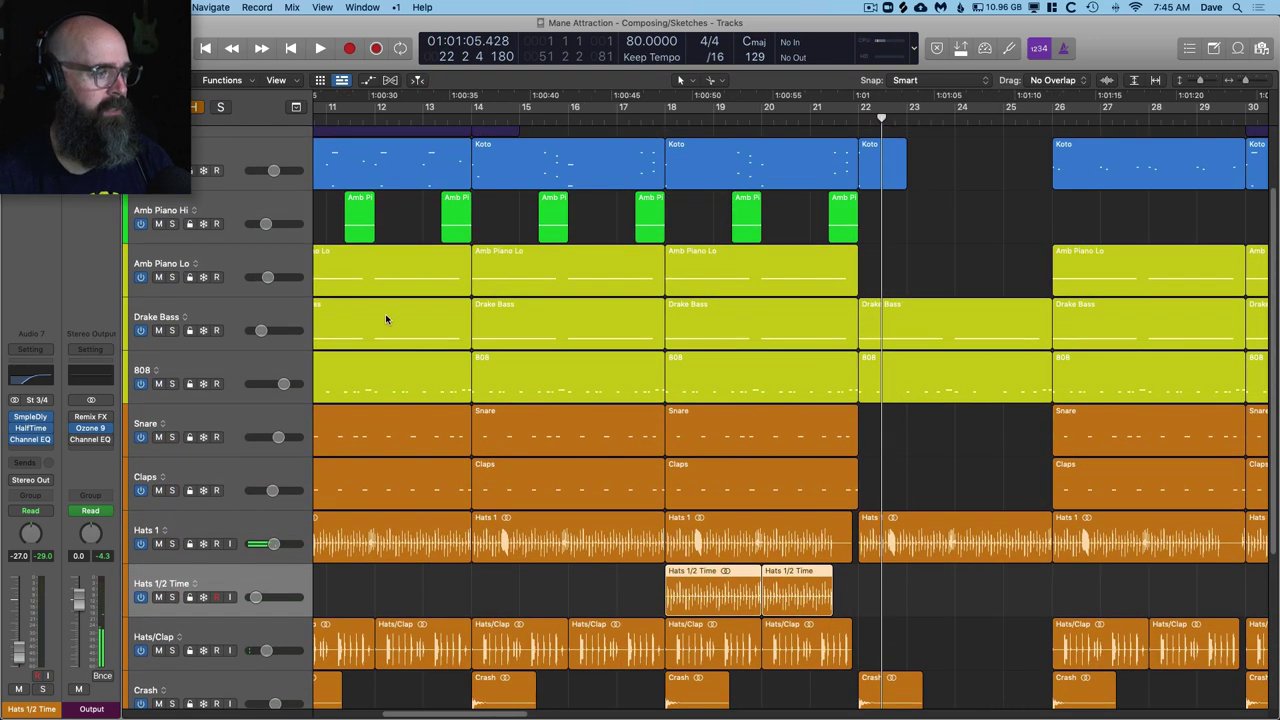
Step: Return to the project start and inspect the Drake Bass synth window, then close it
{"action": "left_click", "coordinate": [272, 312]}
{"action": "key", "text": "Return"}
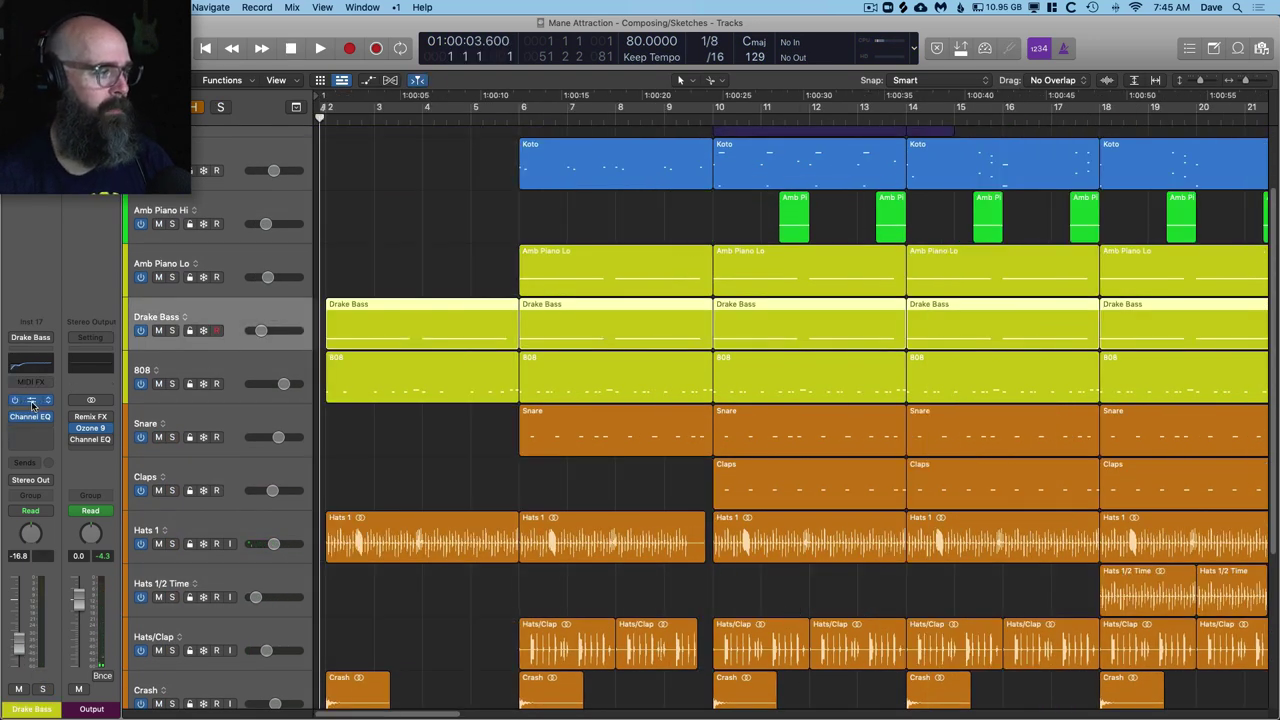
{"action": "left_click", "coordinate": [31, 401]}
{"action": "left_click_drag", "start_coordinate": [428, 192], "coordinate": [364, 48]}
{"action": "left_click", "coordinate": [344, 44]}
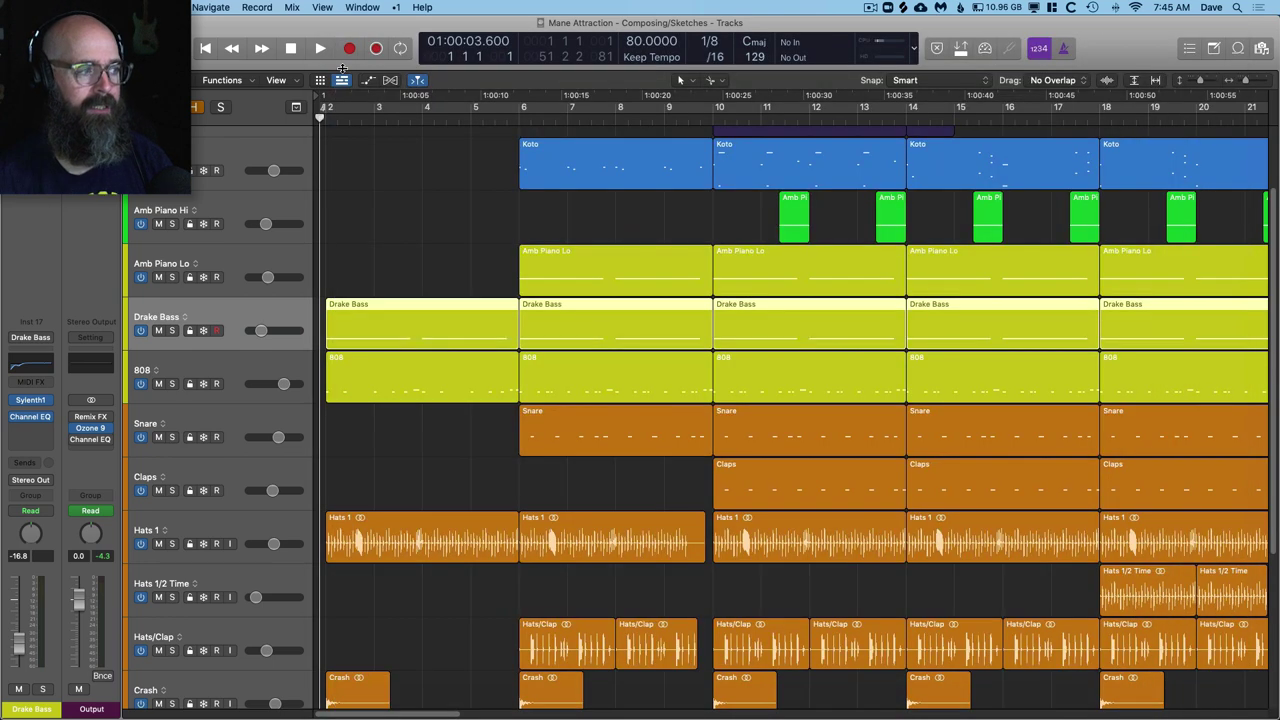
Step: Play from the start, soloing Drake Bass, Amb Piano Lo, then Amb Piano Hi in turn
{"action": "key", "text": "space"}
{"action": "left_click", "coordinate": [172, 330]}
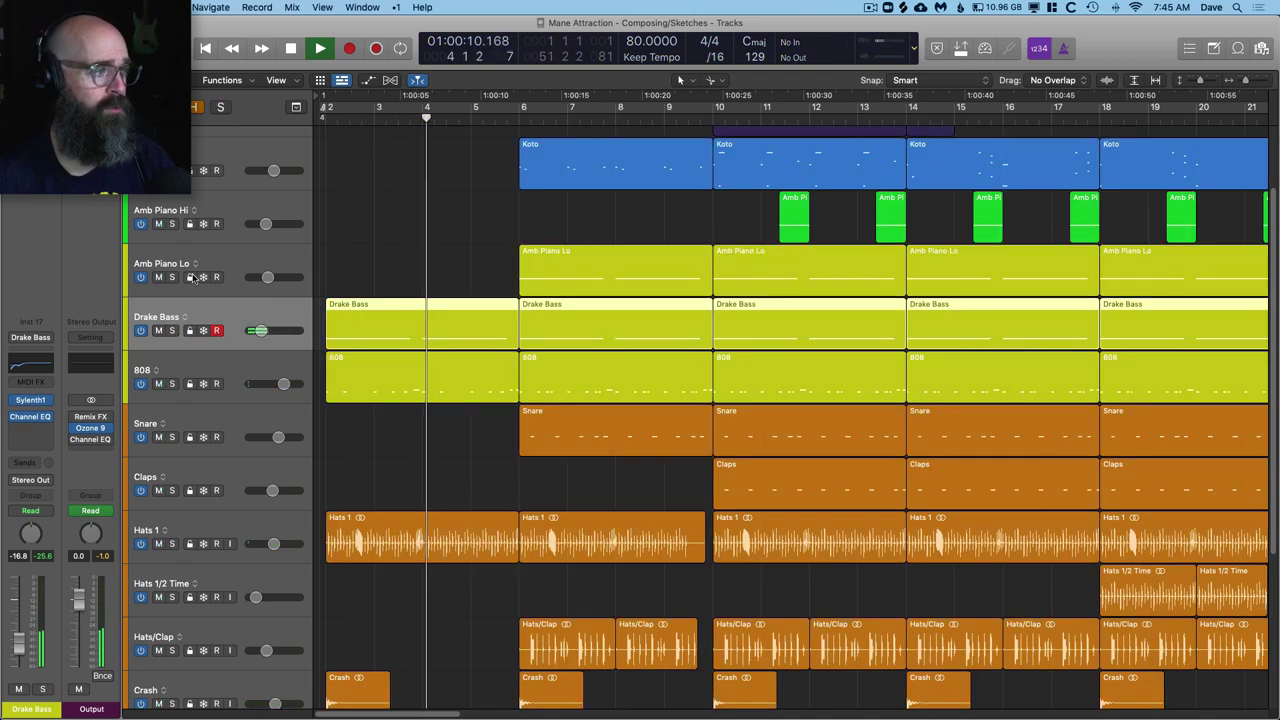
{"action": "left_click", "coordinate": [172, 330]}
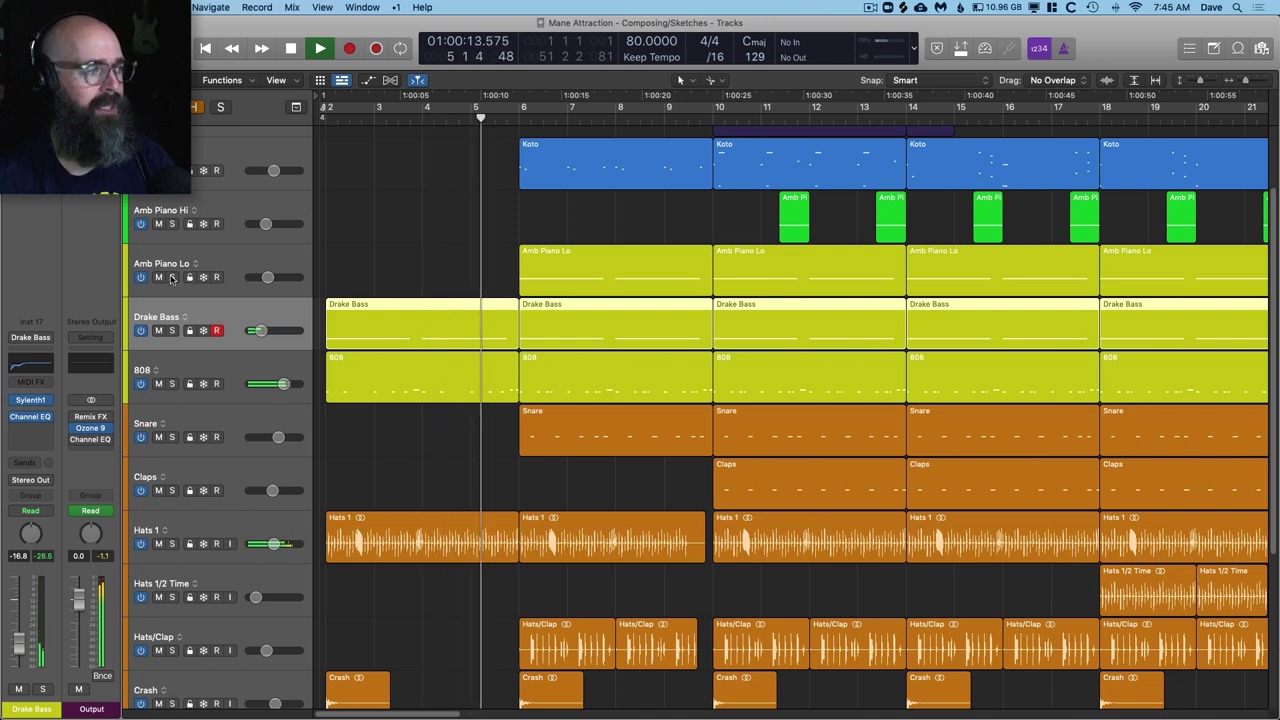
{"action": "left_click", "coordinate": [172, 277]}
{"action": "left_click", "coordinate": [238, 266]}
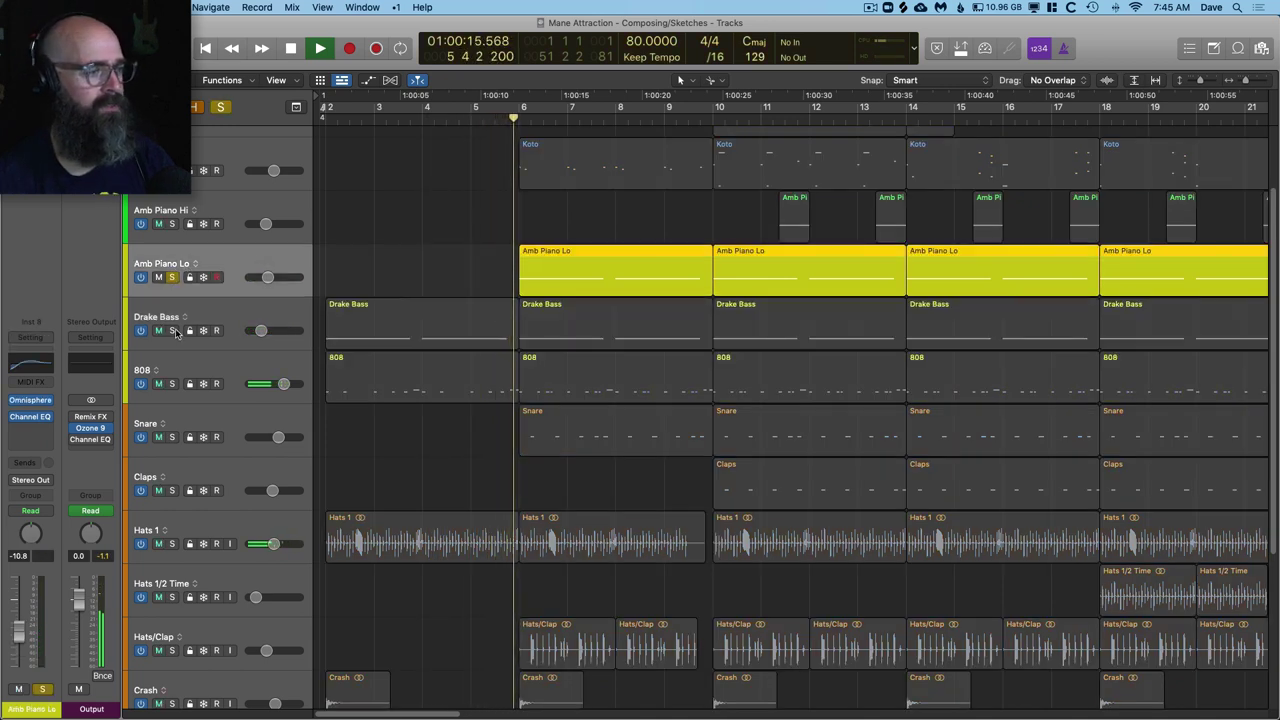
{"action": "left_click", "coordinate": [171, 223]}
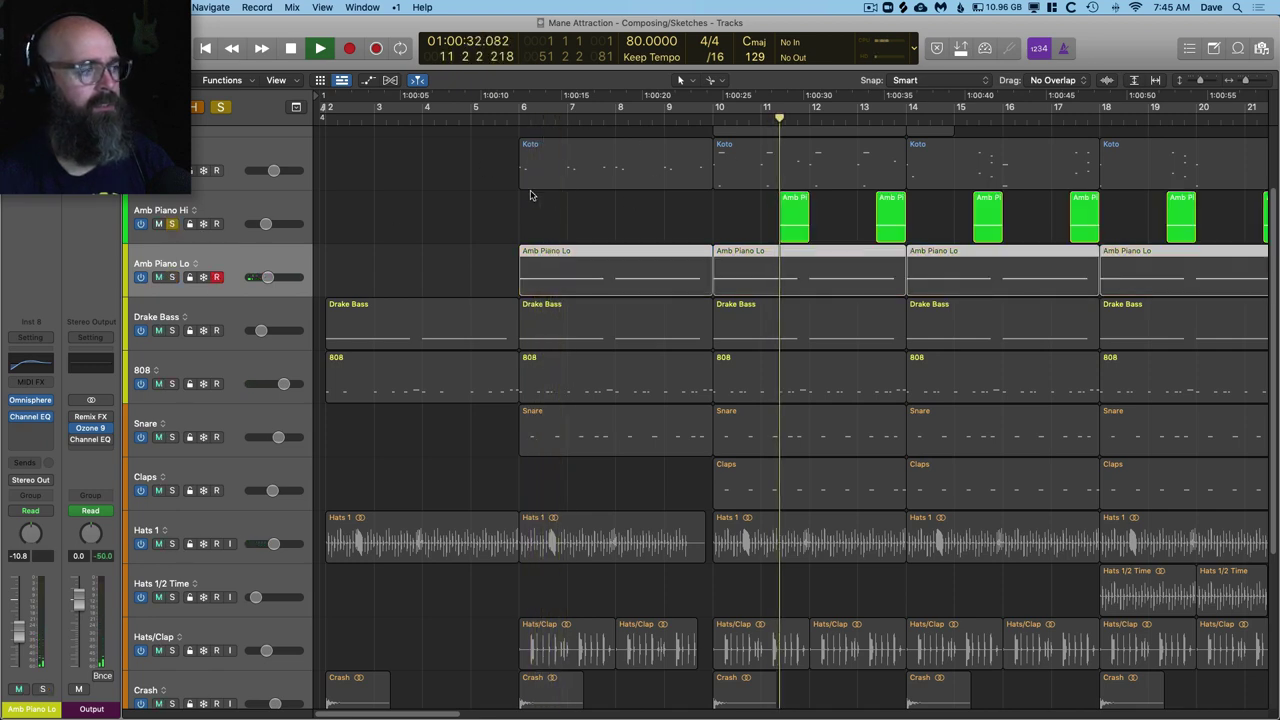
{"action": "key", "text": "space"}
Step: Swap the Amb Piano Hi solo for Koto and audition it from bar 10
{"action": "left_click", "coordinate": [171, 223]}
{"action": "scroll", "coordinate": [203, 226], "scroll_direction": "up", "scroll_amount": 2}
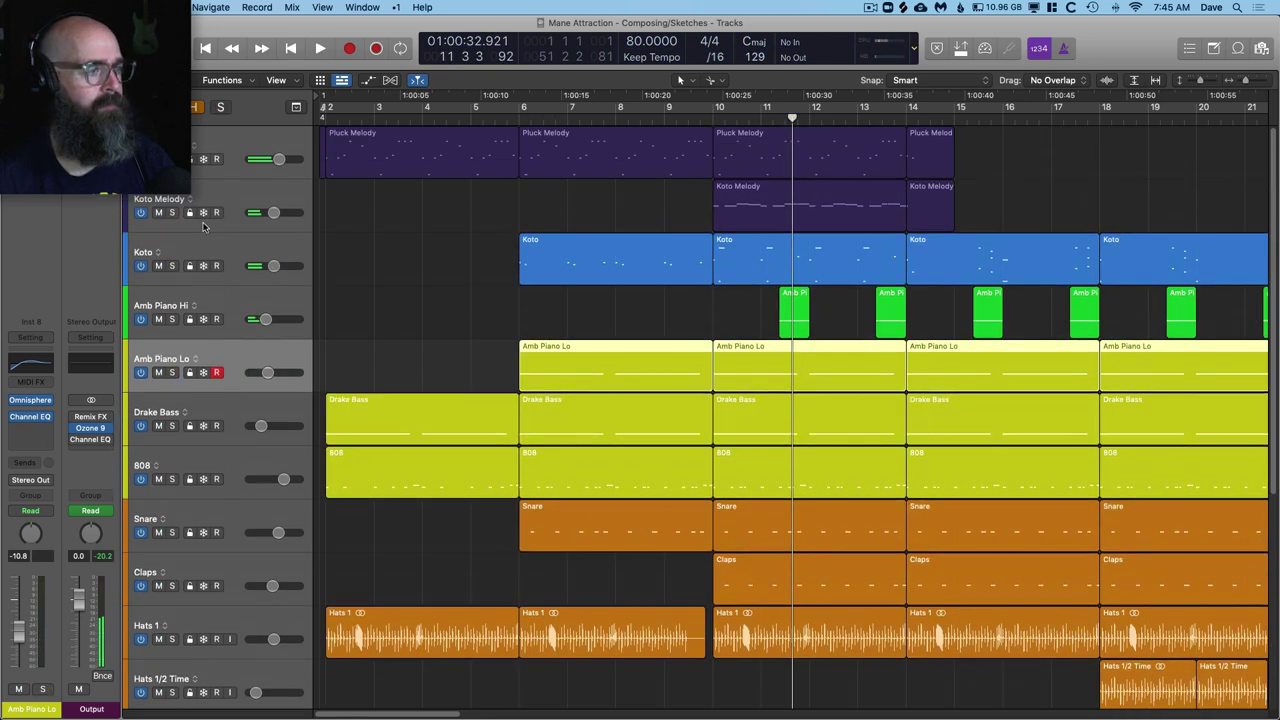
{"action": "left_click", "coordinate": [172, 265]}
{"action": "key", "text": "space"}
{"action": "left_click", "coordinate": [219, 252]}
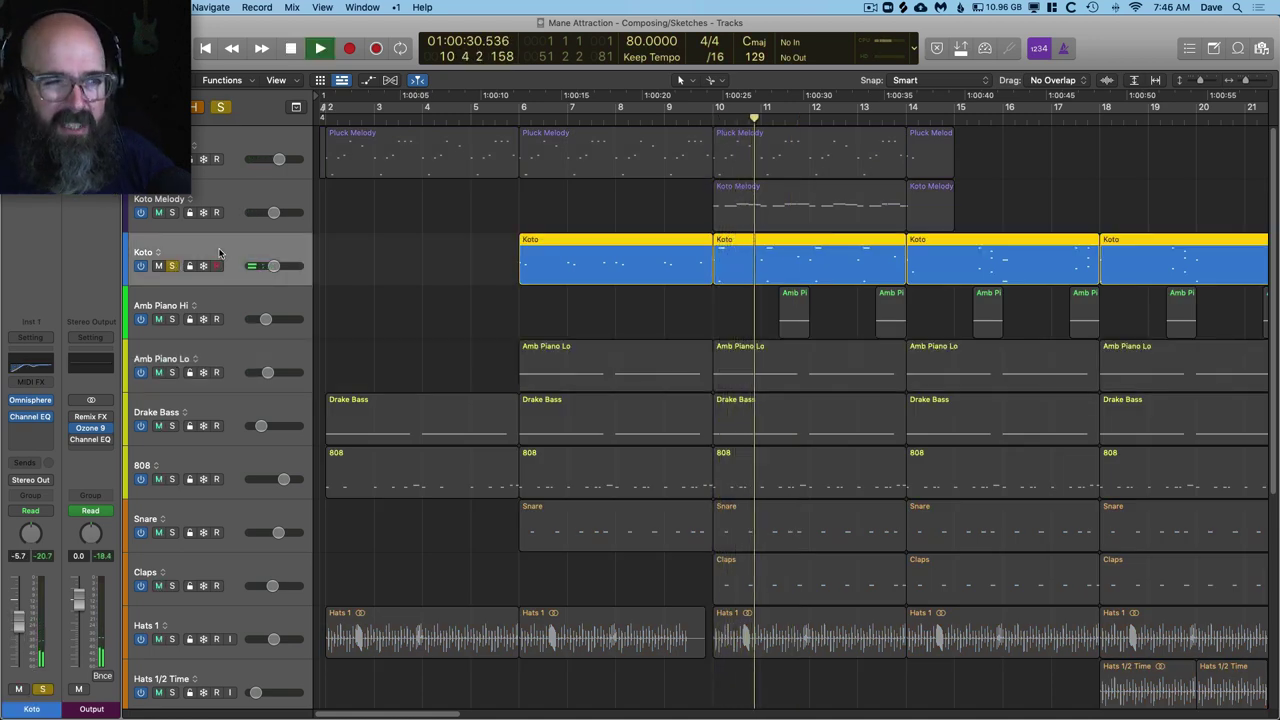
{"action": "key", "text": "space"}
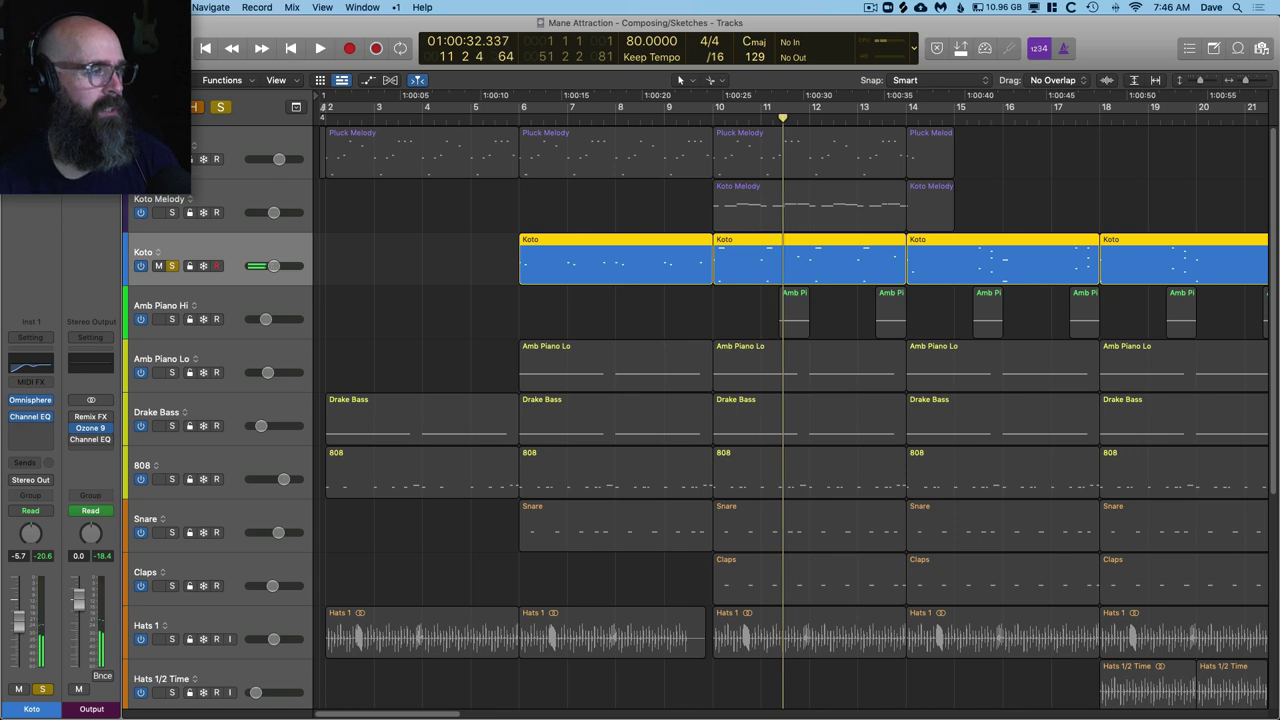
Step: Audition Pluck Melody and Koto Melody from the start, then clear all solos and fit the arrangement
{"action": "left_click", "coordinate": [172, 159]}
{"action": "left_click", "coordinate": [172, 212]}
{"action": "key", "text": "Return"}
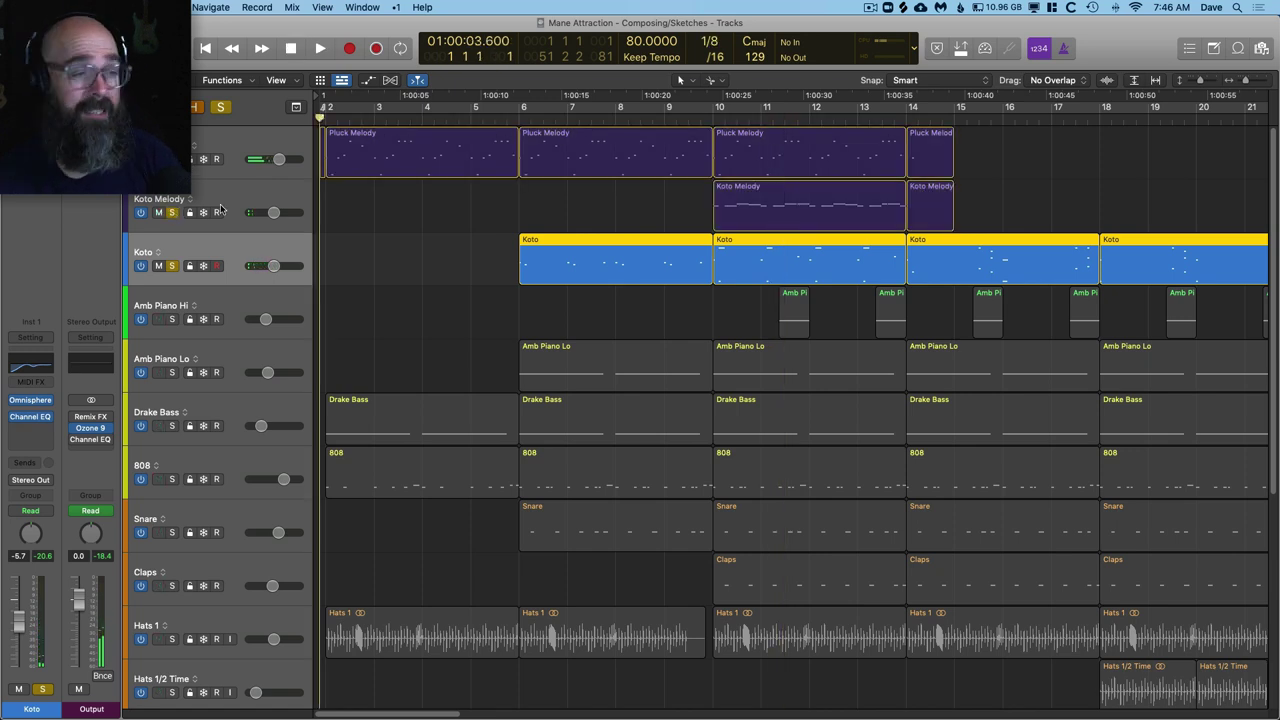
{"action": "left_click", "coordinate": [172, 266]}
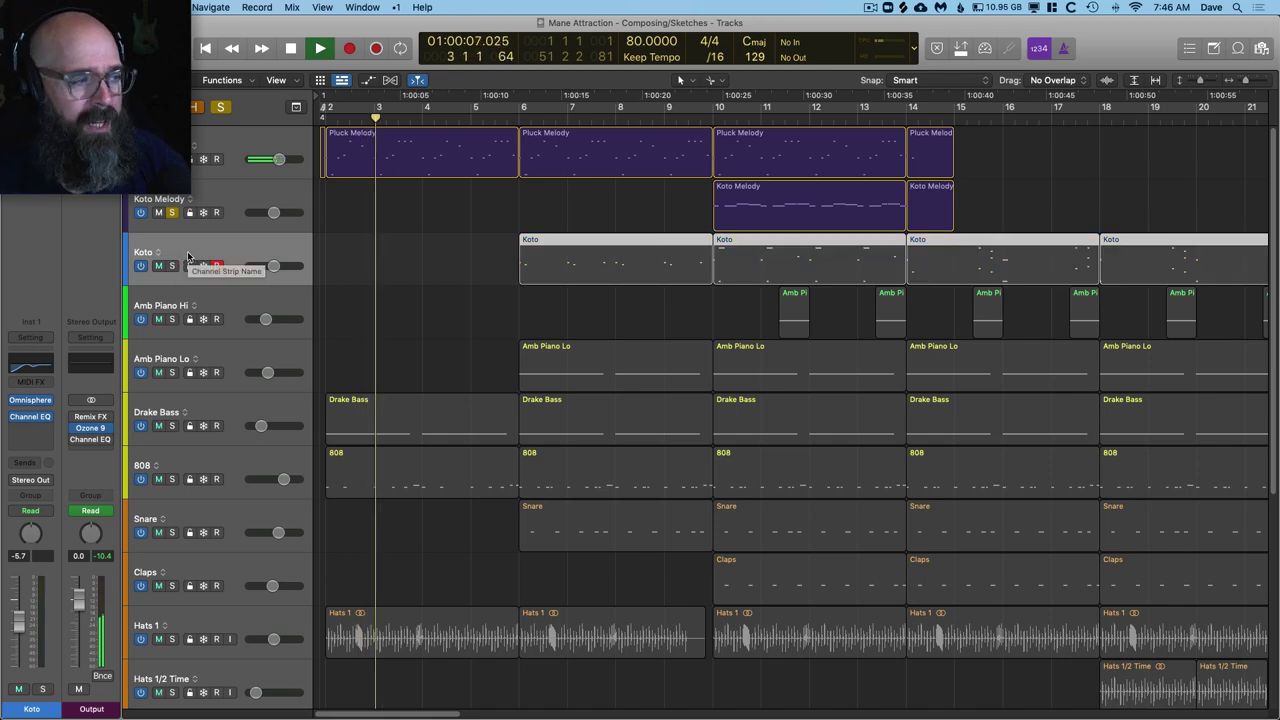
{"action": "left_click", "coordinate": [220, 106]}
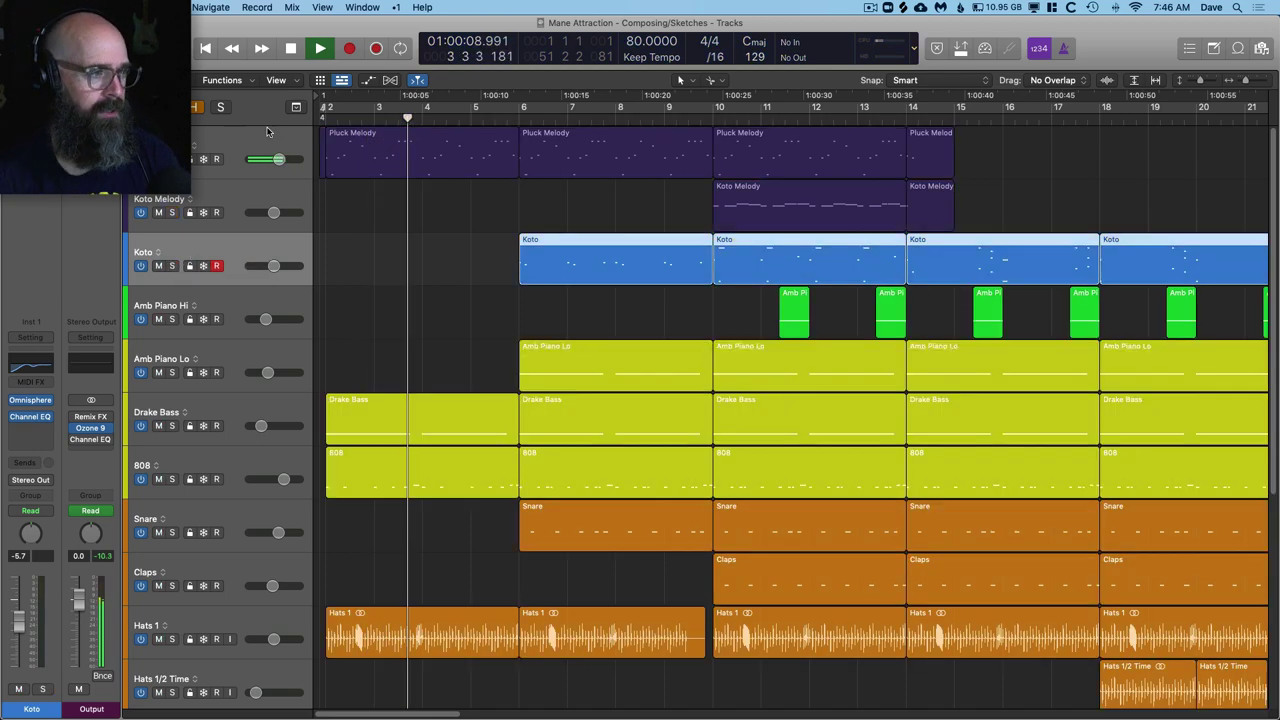
{"action": "key", "text": "z"}
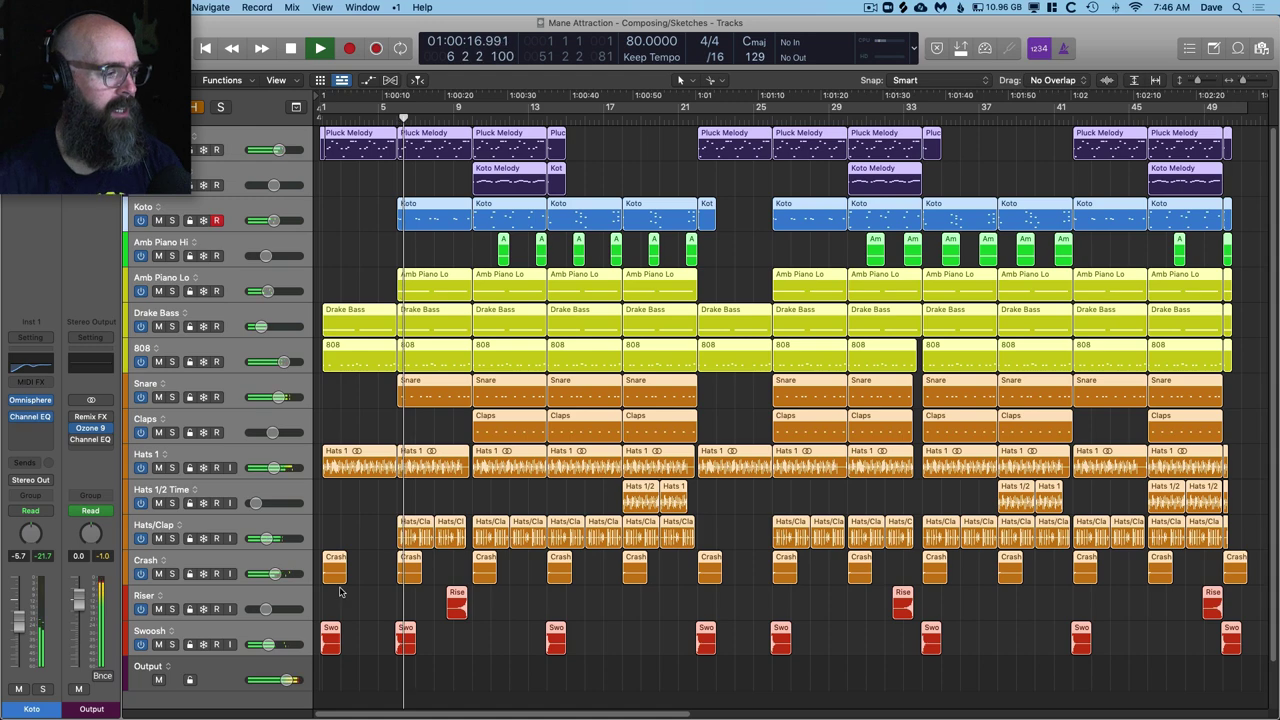
Step: Solo the Swoosh track and zoom in on the opening bars
{"action": "left_click", "coordinate": [230, 632]}
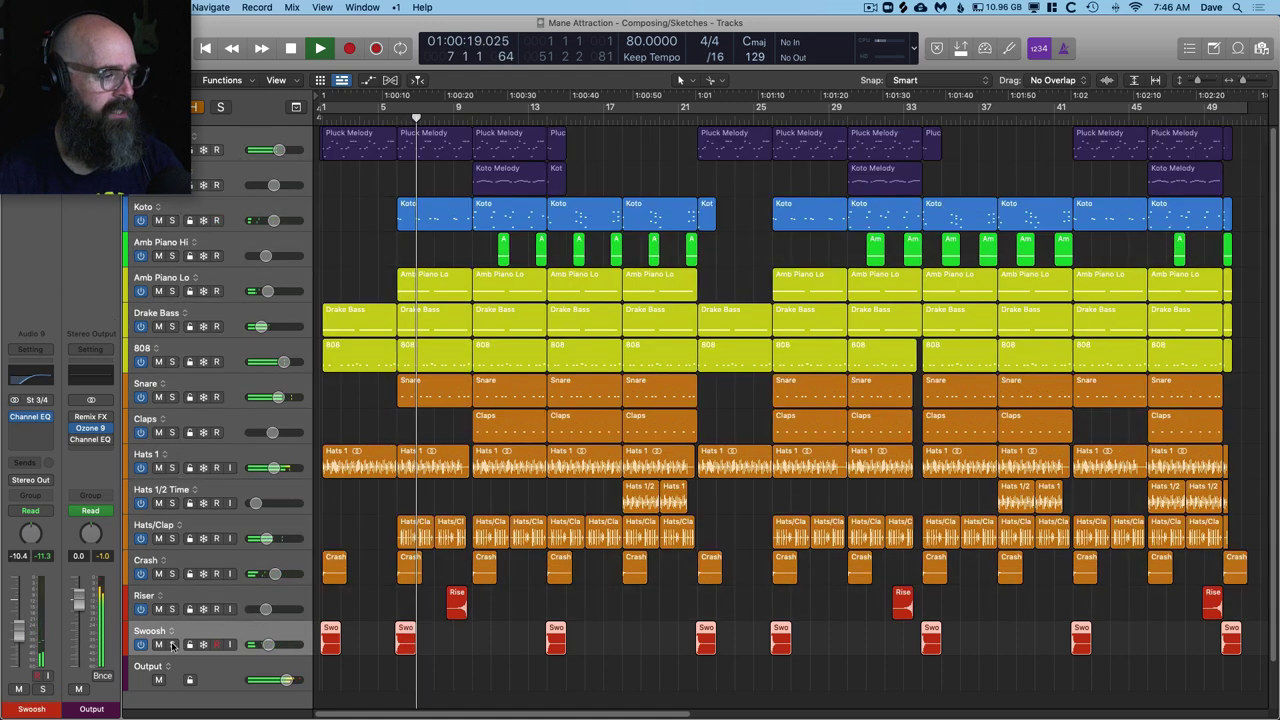
{"action": "left_click", "coordinate": [171, 644]}
{"action": "key", "text": "comma"}
{"action": "key", "text": "comma"}
{"action": "key", "text": "comma"}
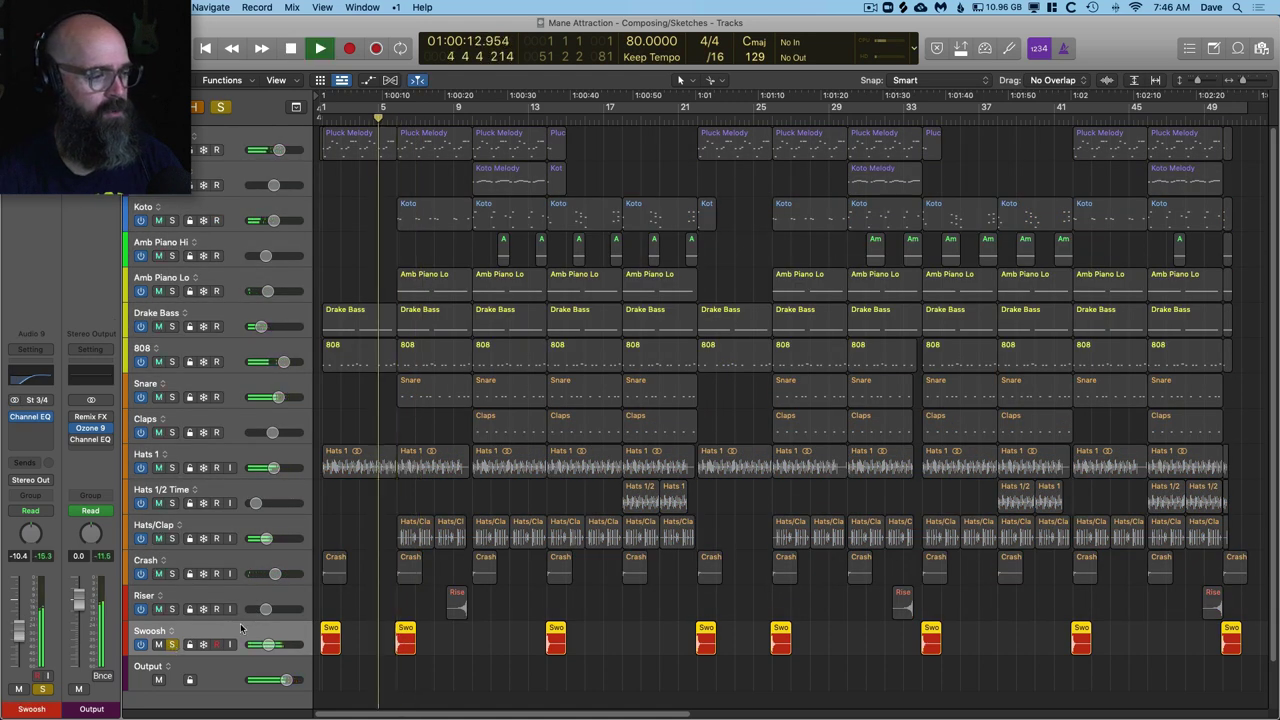
{"action": "key", "text": "super+Right"}
{"action": "key", "text": "super+Right"}
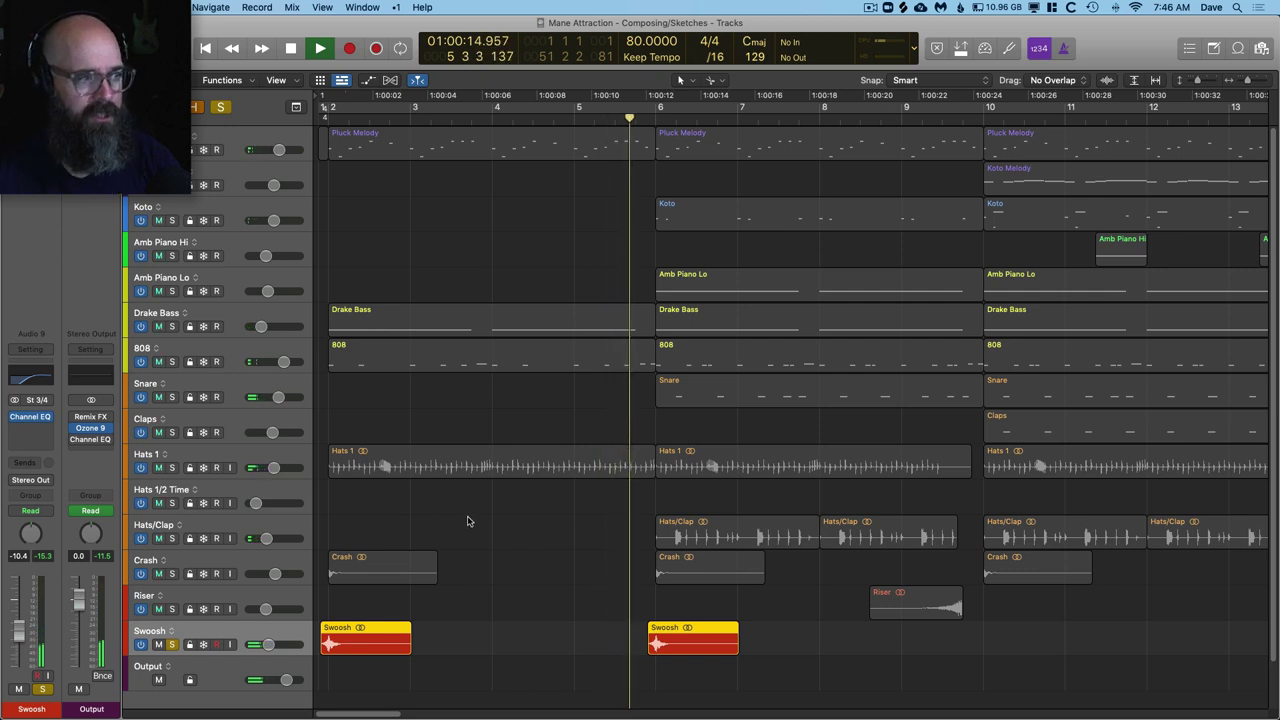
Step: Solo Riser, then Crash, release the solo and zoom back out across the arrangement
{"action": "left_click", "coordinate": [171, 609], "text": "alt"}
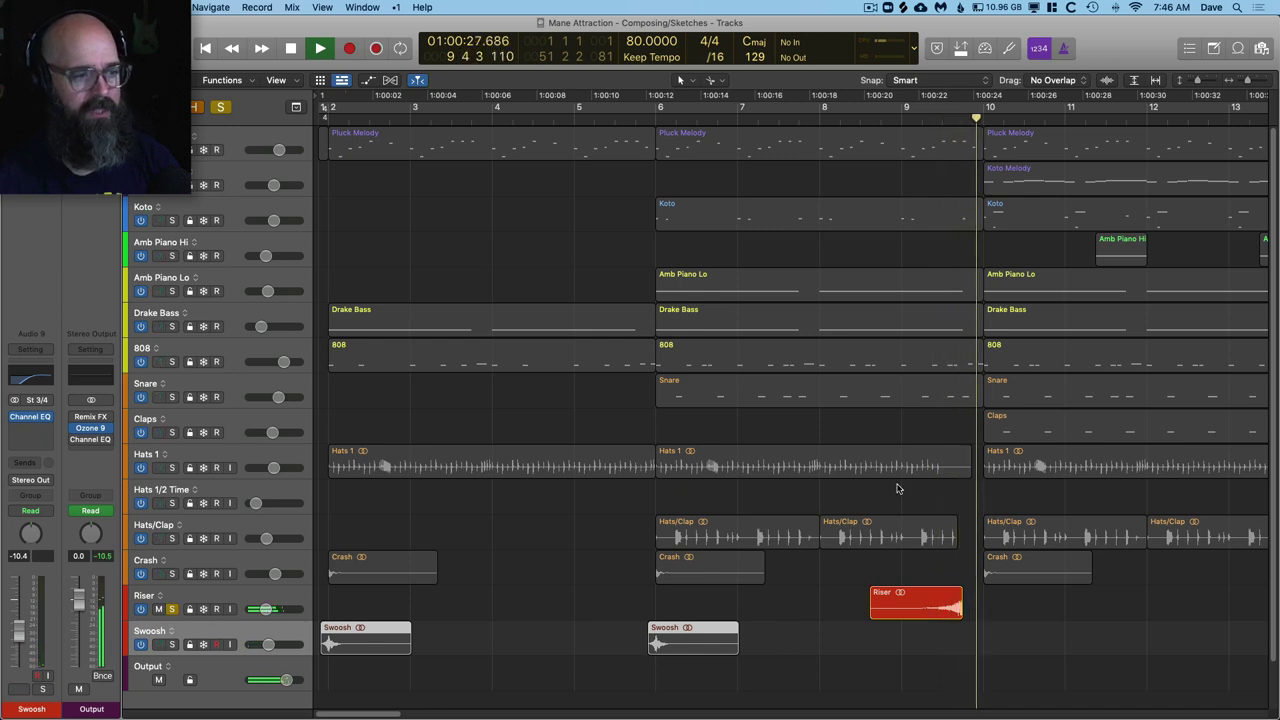
{"action": "key", "text": "space"}
{"action": "left_click", "coordinate": [171, 573], "text": "alt"}
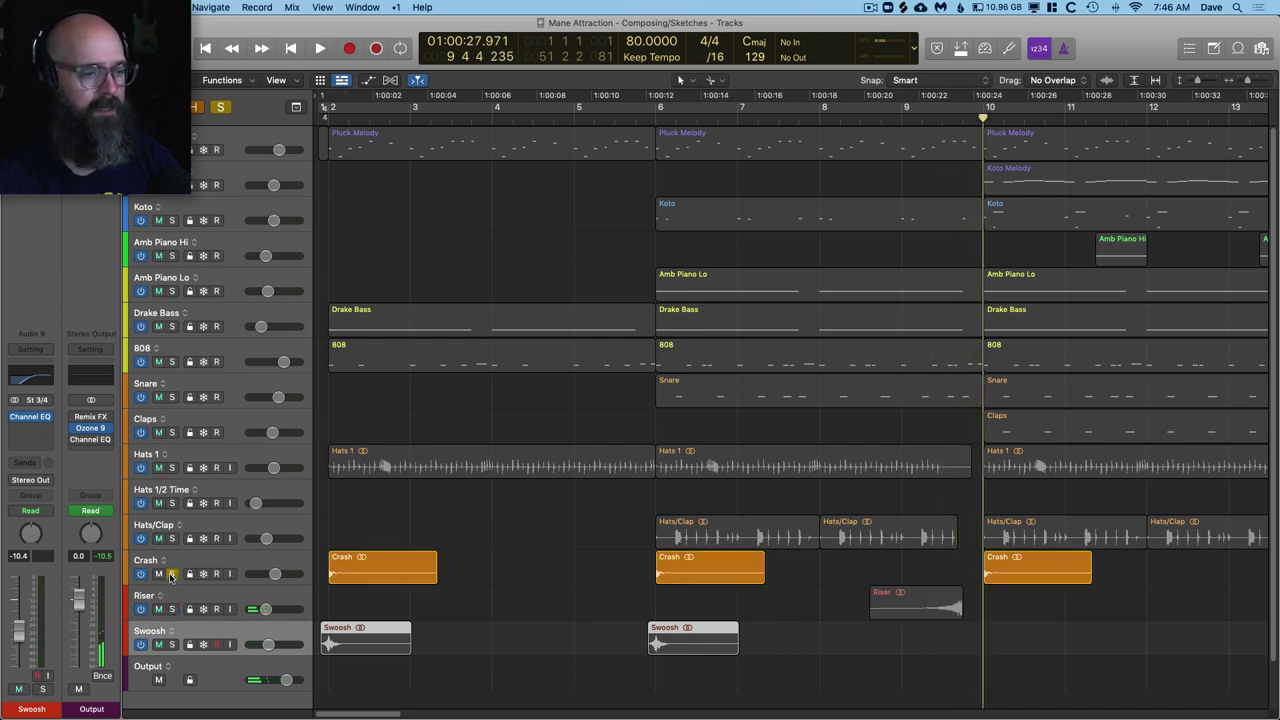
{"action": "key", "text": "space"}
{"action": "left_click", "coordinate": [171, 573]}
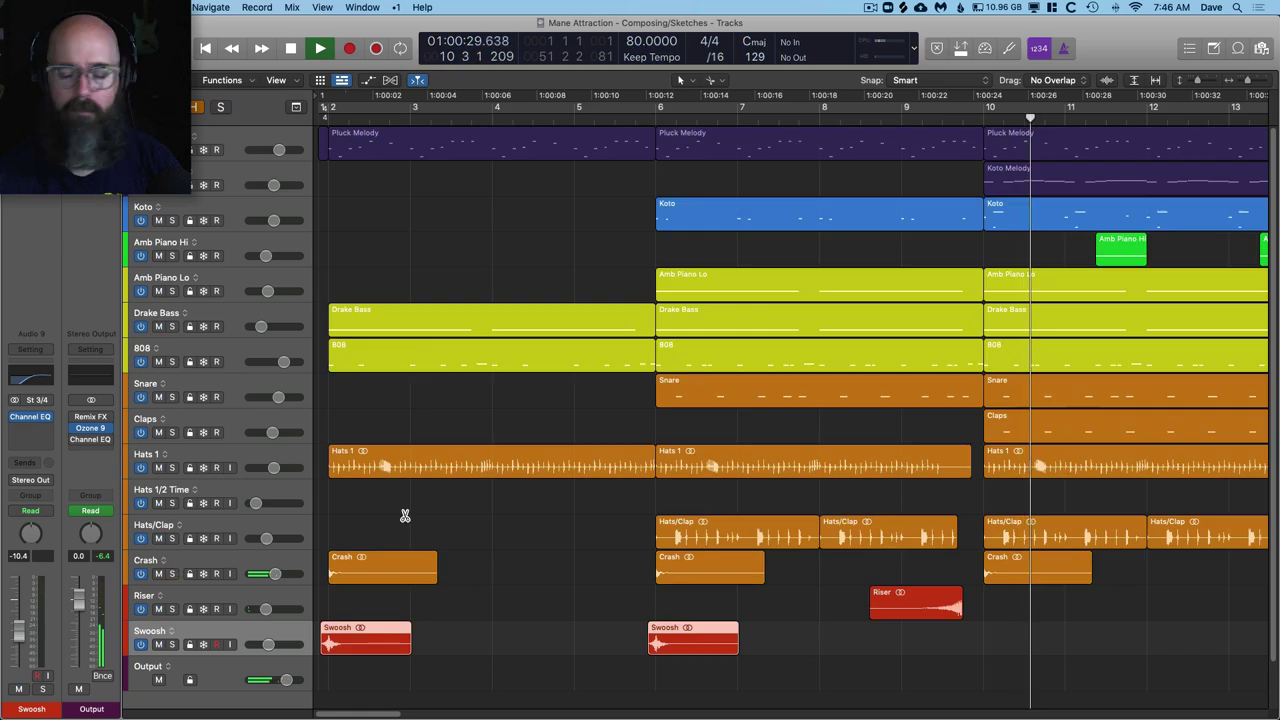
{"action": "key", "text": "super+Left"}
{"action": "key", "text": "super+Left"}
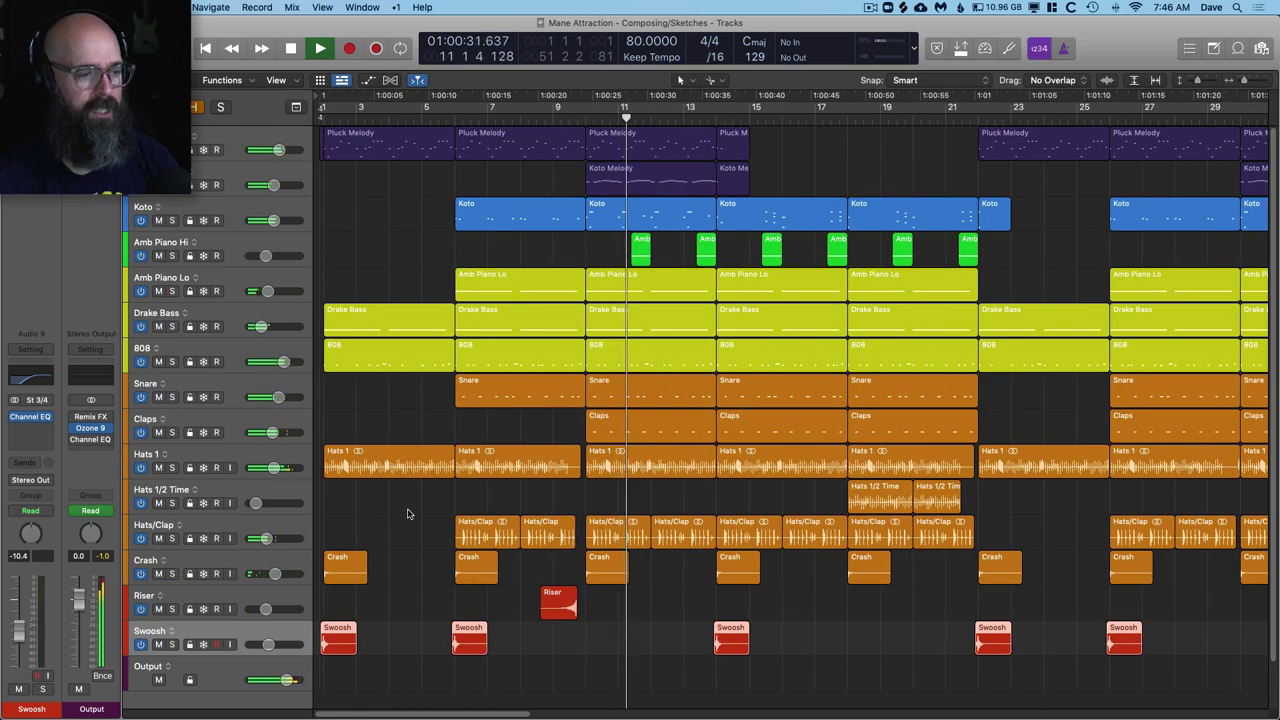
{"action": "key", "text": "super+Left"}
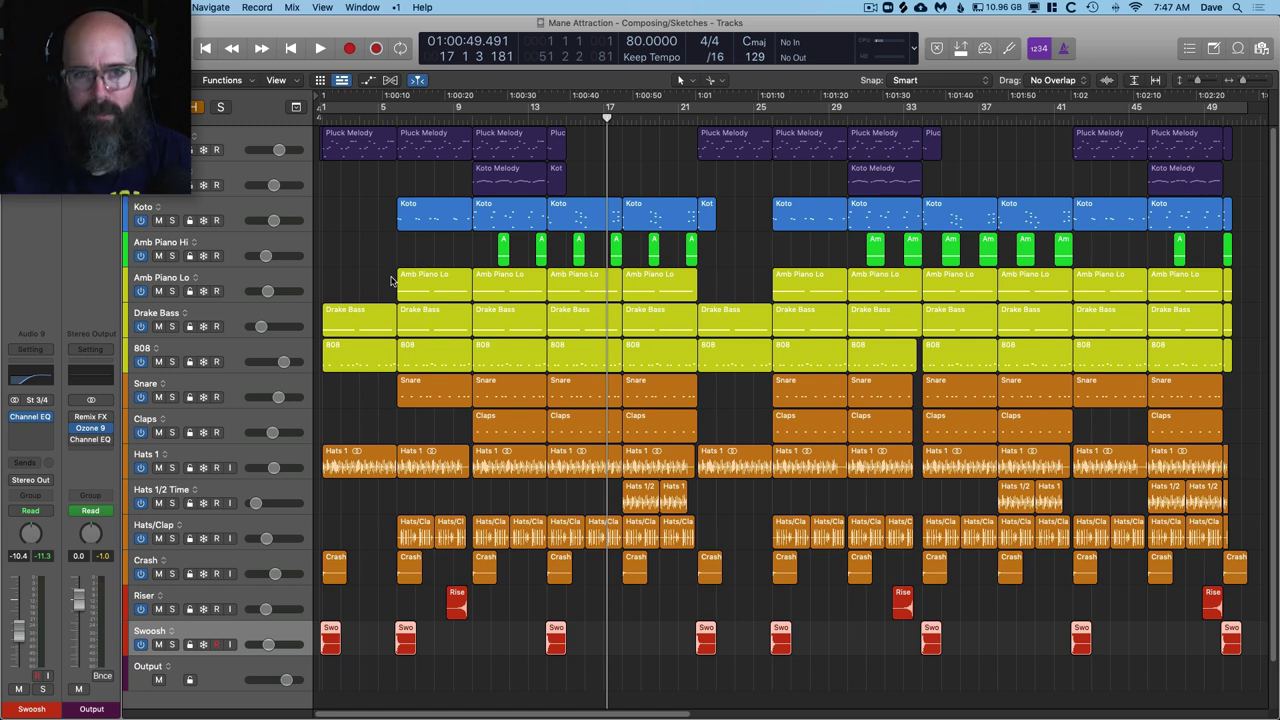
{"action": "left_click", "coordinate": [543, 119]}
{"action": "key", "text": "space"}
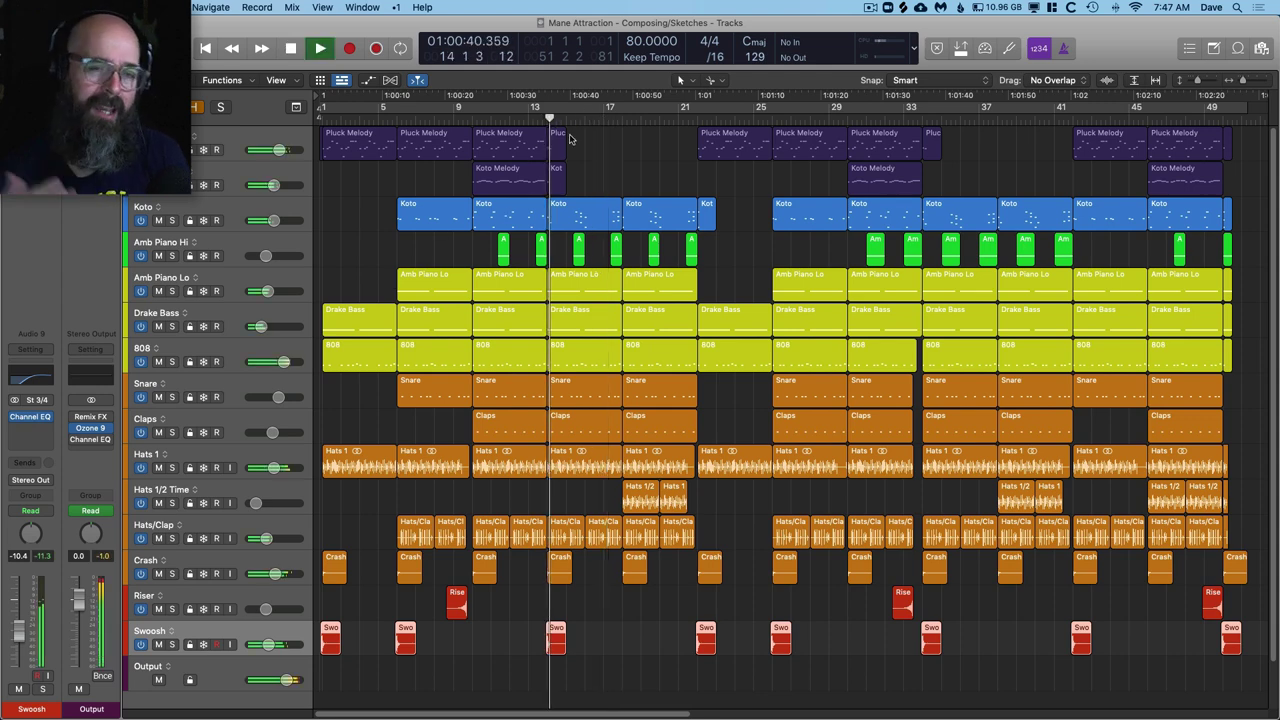